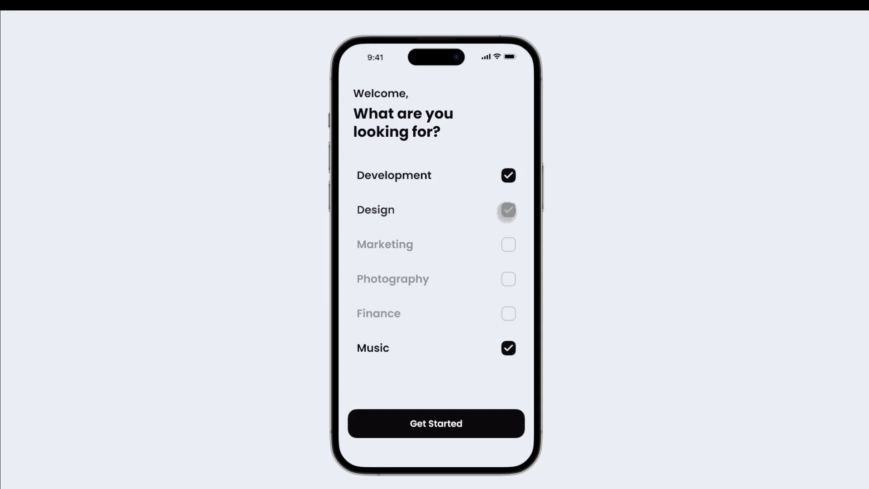
Try out the finished prototype by toggling the Photography, Design, Music and Finance checkboxes
left_click(508, 278)
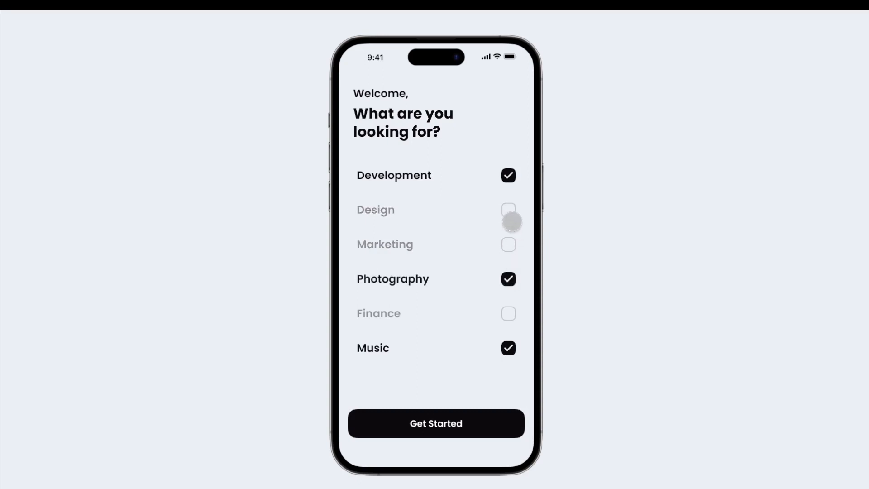
left_click(508, 210)
left_click(508, 278)
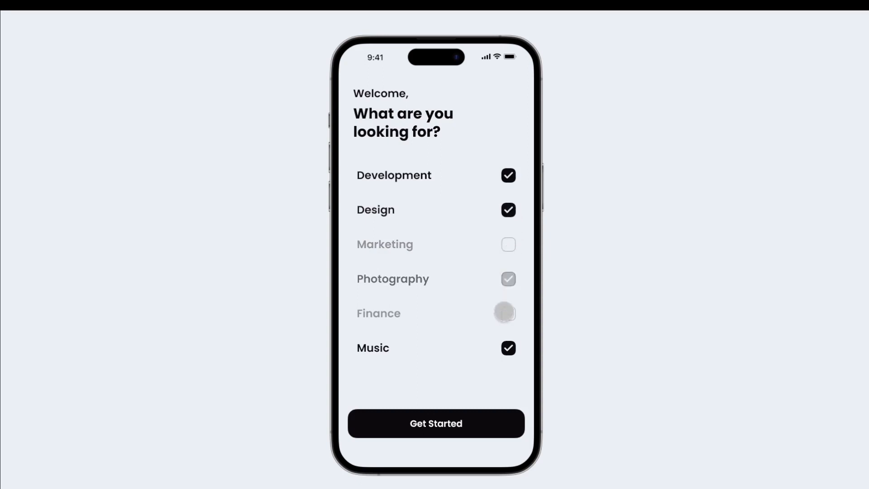
left_click(508, 348)
left_click(508, 314)
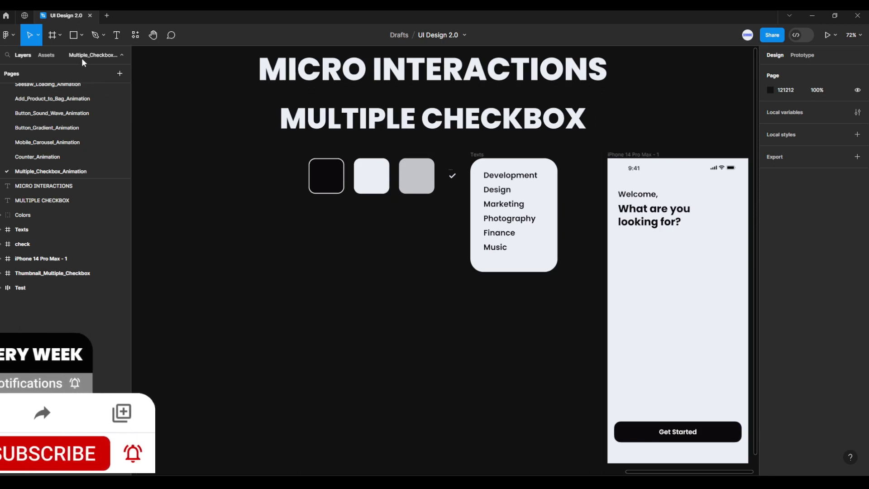
Draw a square frame about 65 × 65 on the iPhone 14 Pro Max - 1 screen, below the heading
left_click(60, 36)
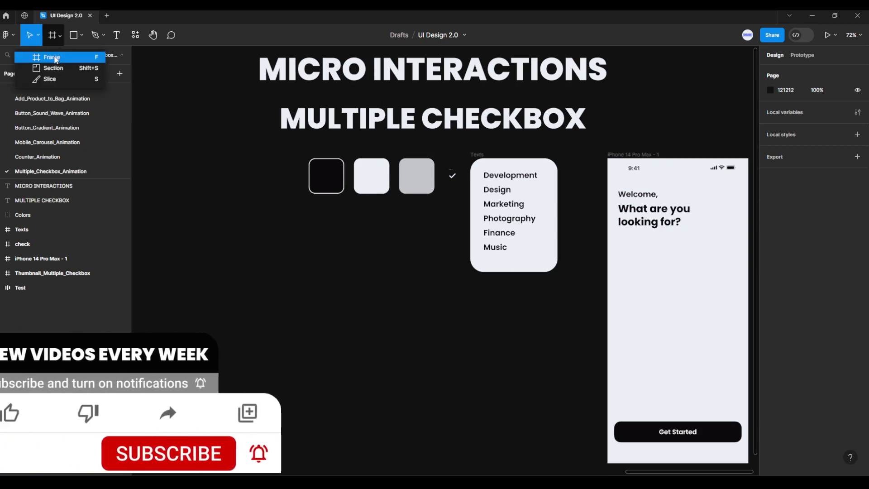
left_click(53, 58)
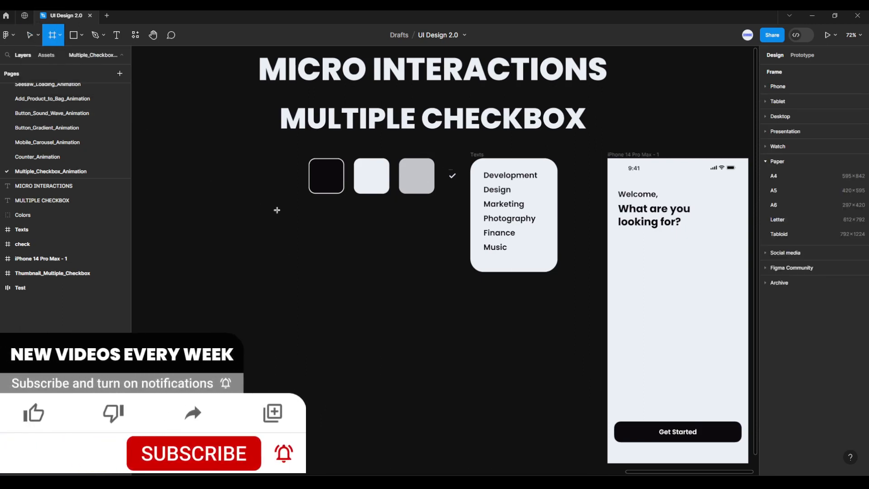
left_click_drag(642, 290, 663, 311)
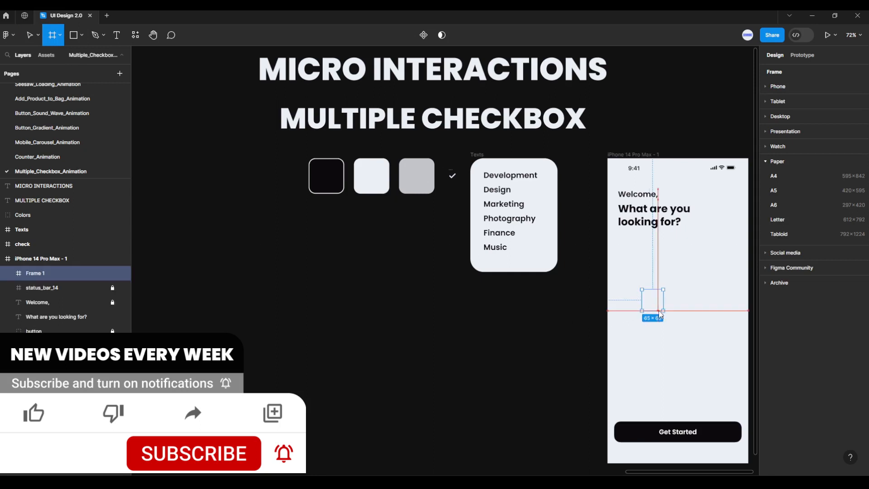
mouse_move(707, 331)
left_mouse_down()
mouse_move(623, 304)
mouse_move(598, 270)
left_mouse_up()
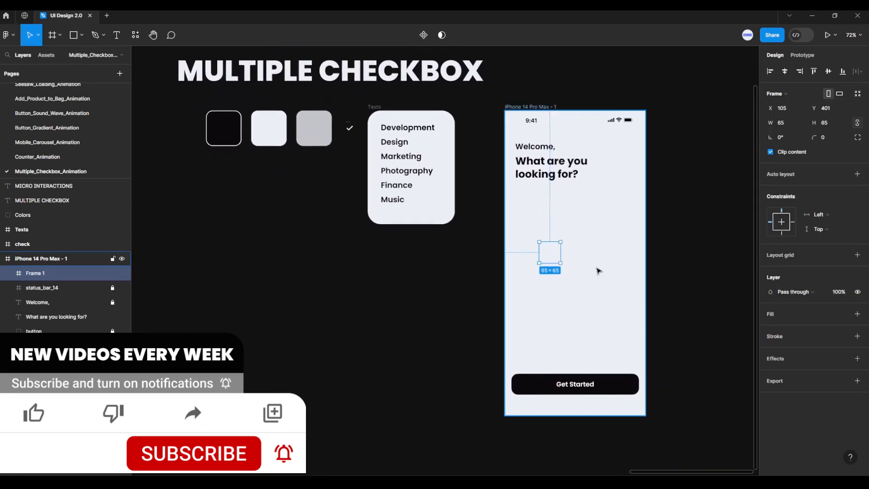
scroll(580, 252, "up", 5)
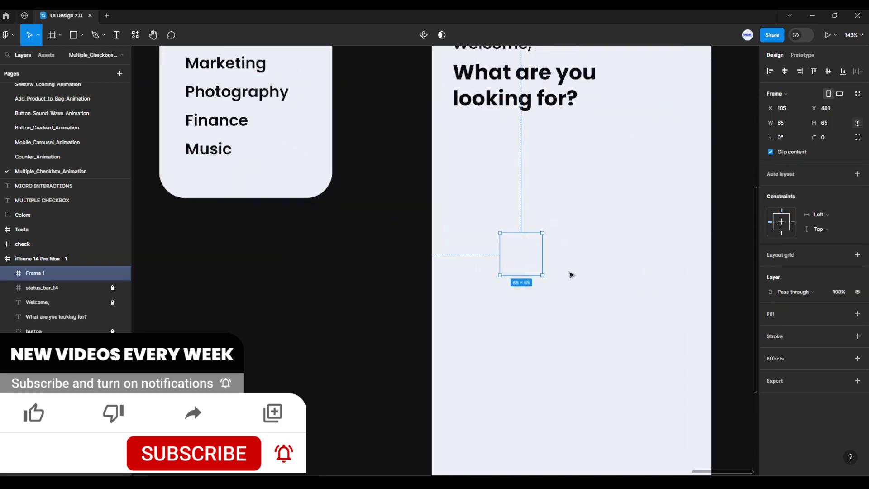
Resize the new square frame to 32 × 32 with its proportions kept
left_click(791, 121)
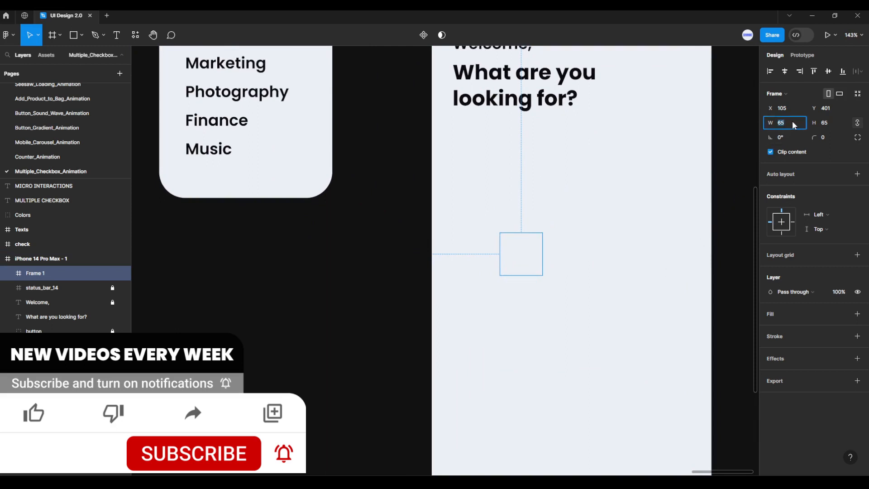
type("32")
key("Return")
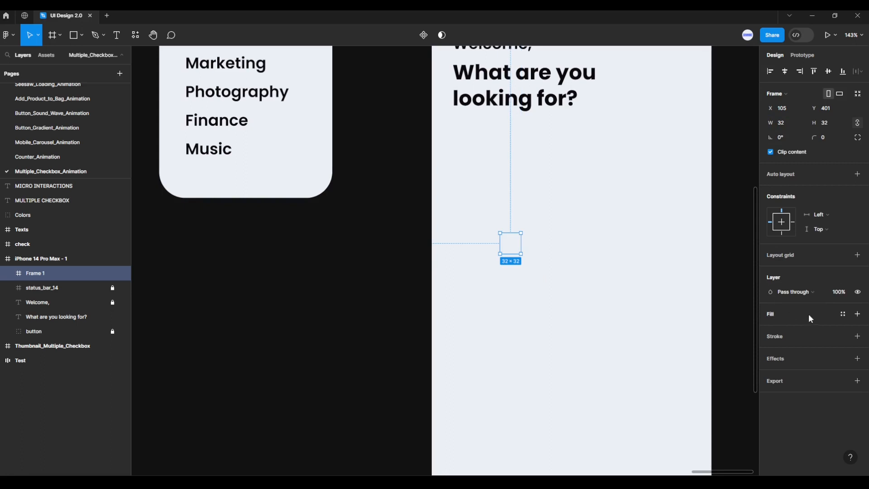
Add a fill to the square frame and sample the color 0D0A0E from the black swatch
left_click(857, 314)
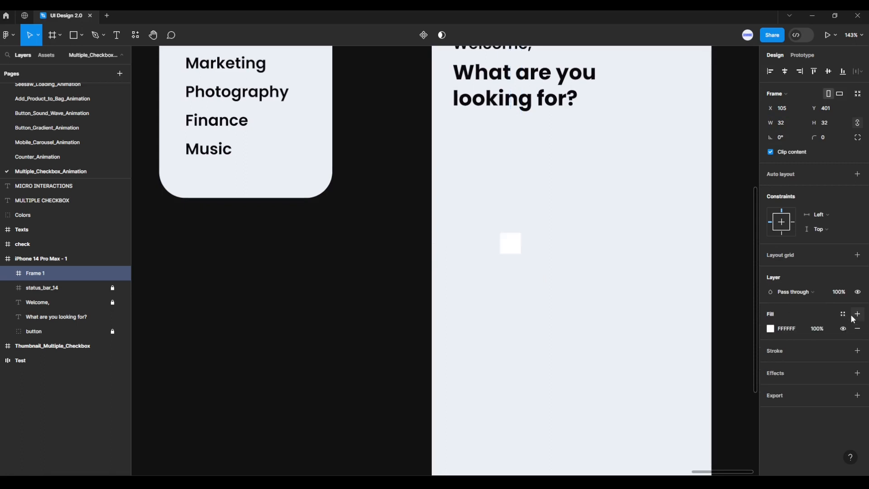
left_click(771, 329)
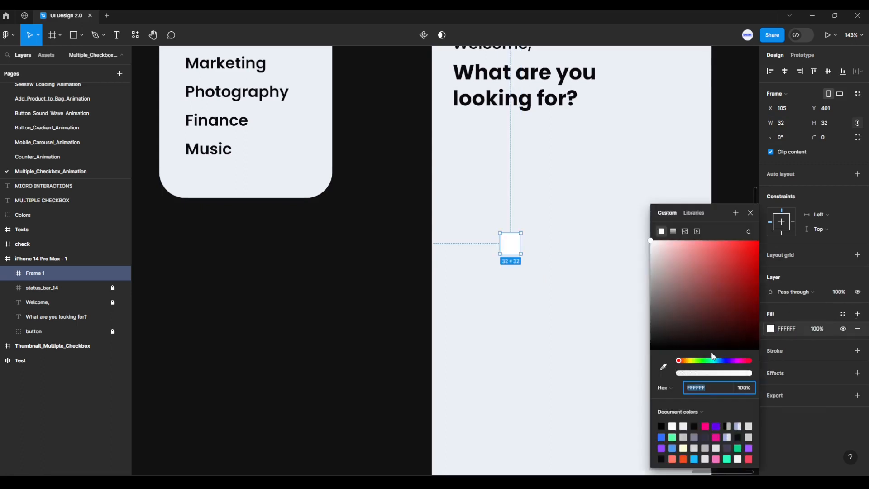
left_click(663, 367)
scroll(484, 256, "down", 3)
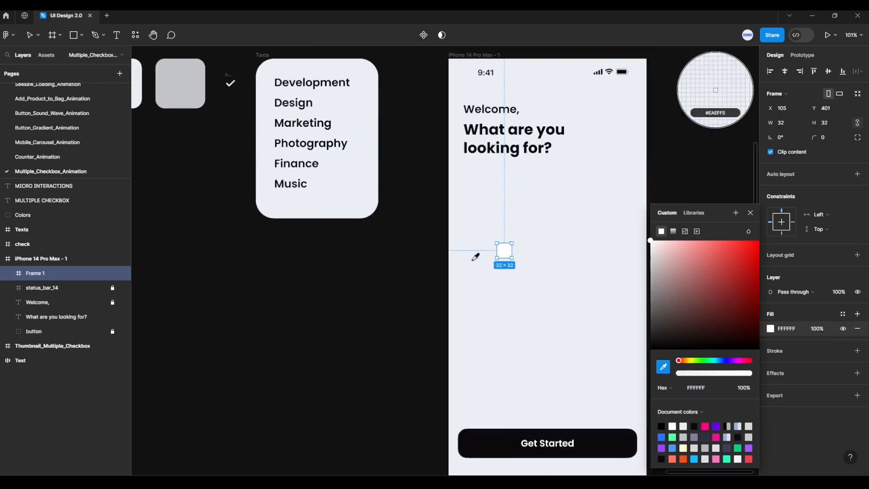
left_click_drag(447, 242, 550, 316)
scroll(507, 349, "down", 1)
scroll(548, 311, "down", 2)
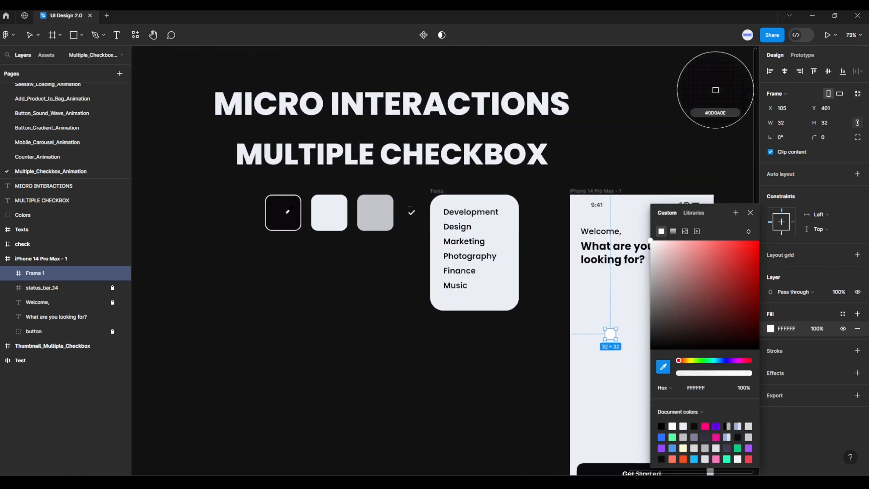
left_click(288, 211)
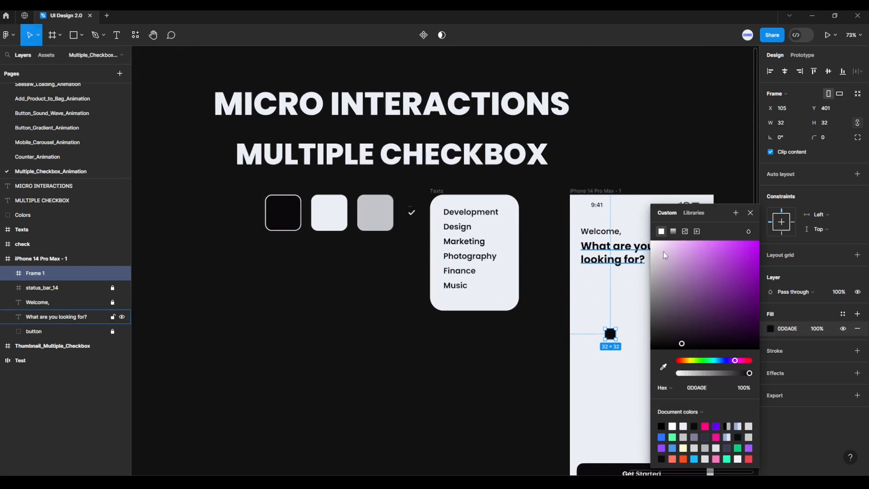
left_click(751, 212)
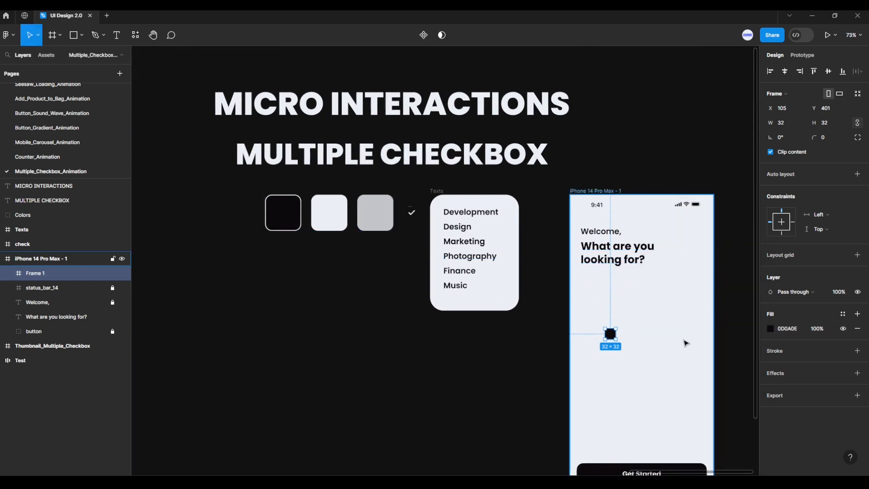
Move the black square frame to about X 218, Y 413 on the phone screen
scroll(678, 351, "up", 3)
scroll(679, 354, "up", 4)
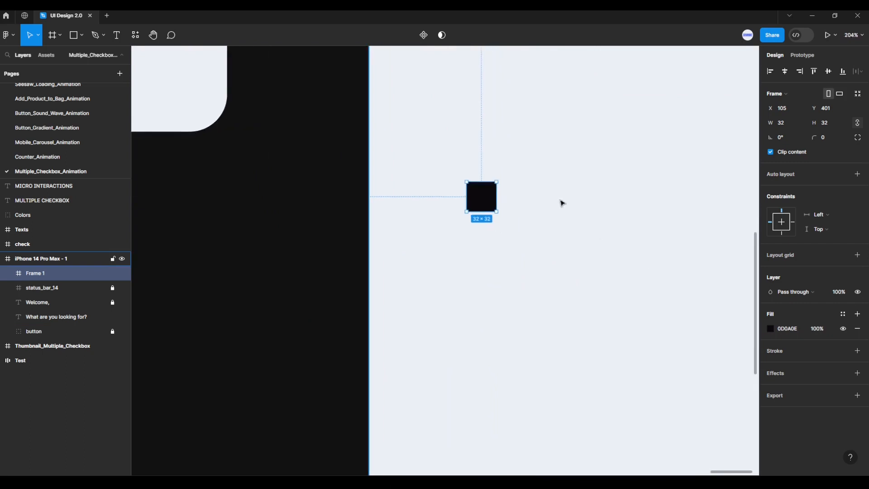
left_click_drag(481, 200, 585, 210)
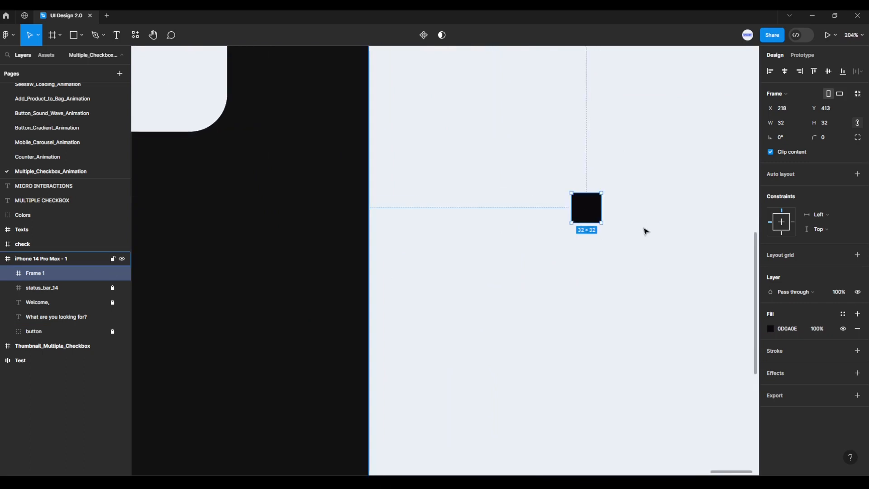
Set the black square frame's corner radius to 10
scroll(661, 221, "up", 2)
scroll(665, 221, "up", 3)
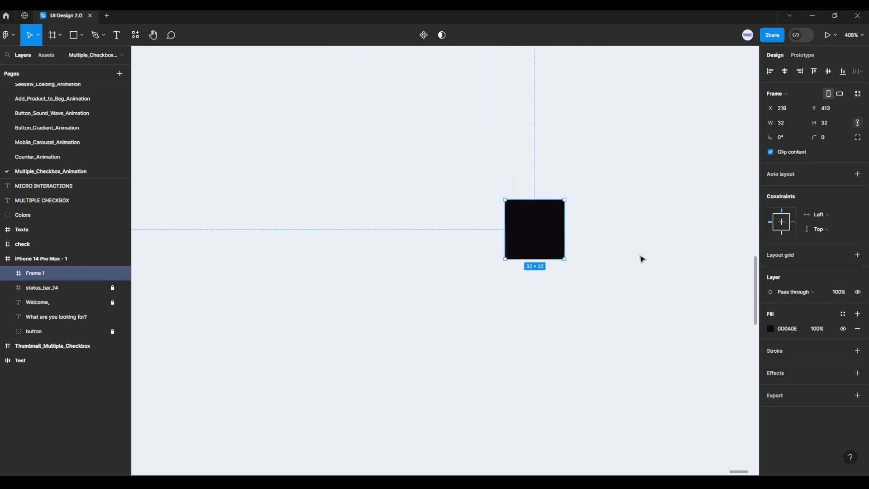
left_click(833, 137)
type("10")
key("Return")
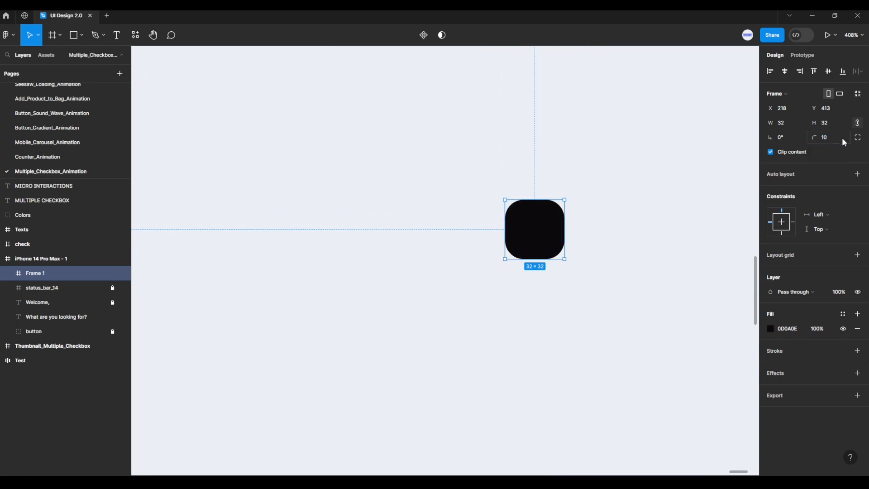
Set the corner smoothing of the black square frame to 60%
left_click(858, 138)
left_click(858, 152)
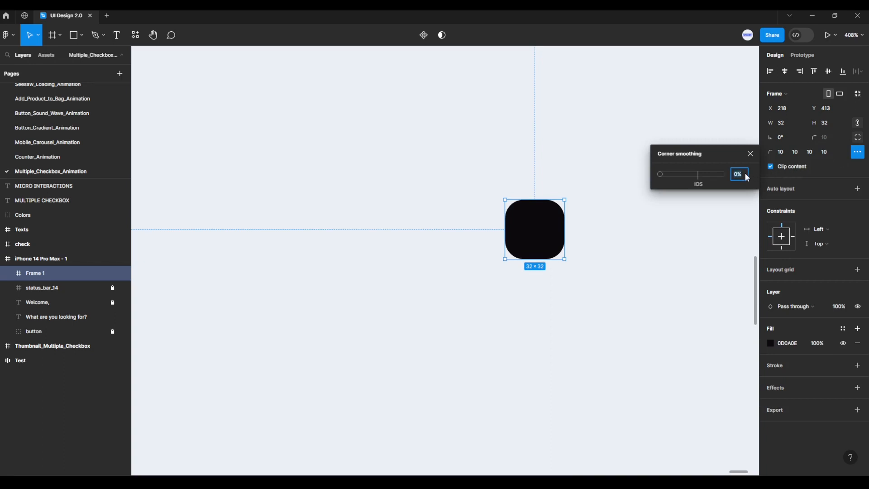
type("60")
key("Return")
left_click(750, 154)
Place a copy of the white check icon centered over the black square, at X 222, Y 417
scroll(679, 252, "down", 10)
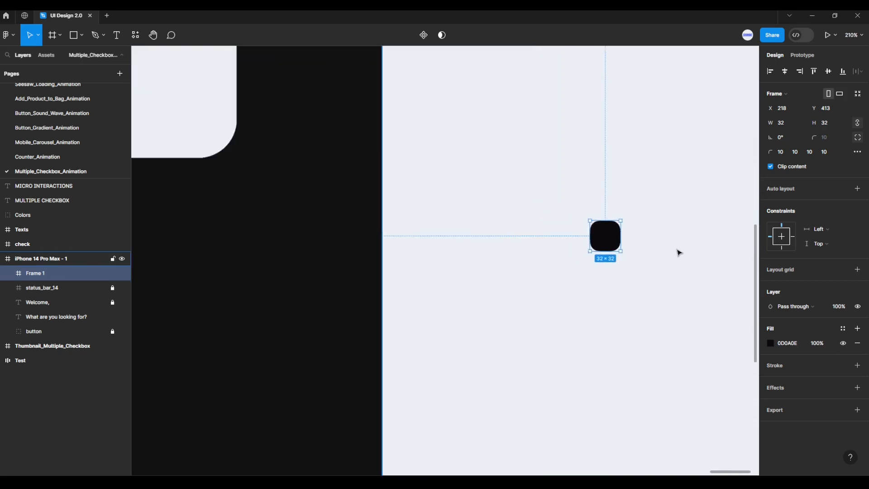
scroll(675, 257, "down", 2)
scroll(640, 325, "up", 1)
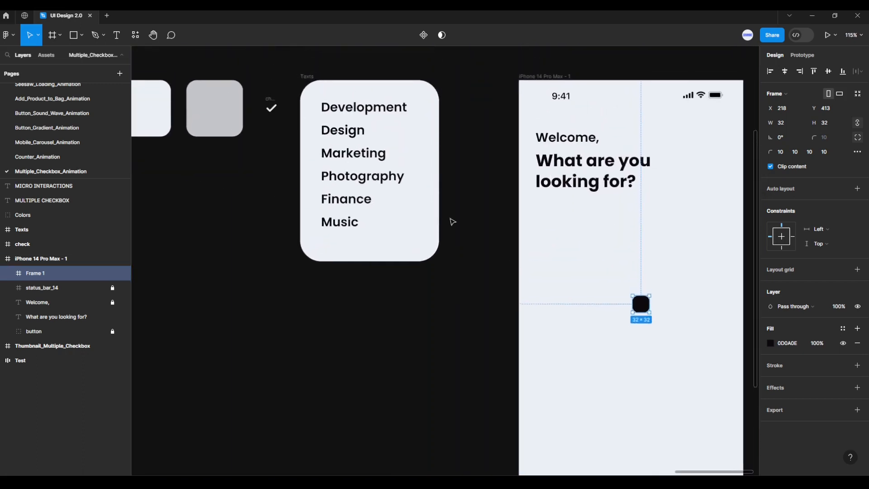
left_click(289, 127)
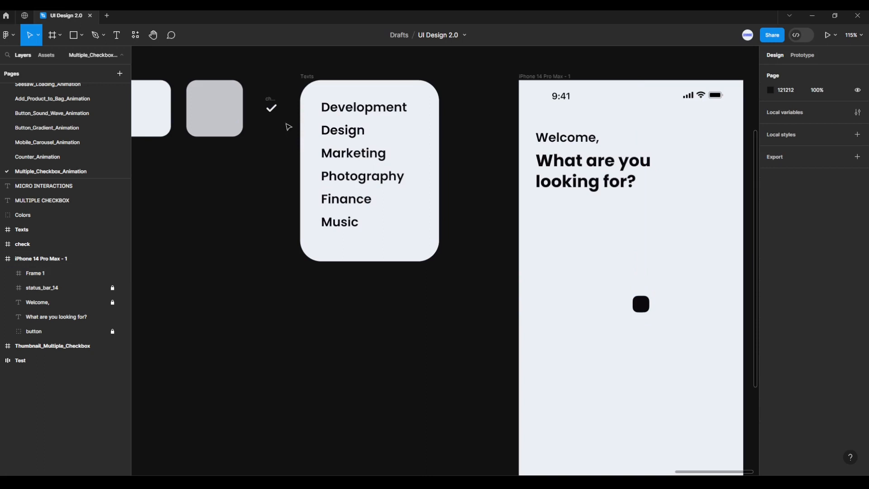
left_click(270, 101)
left_click_drag(271, 100, 626, 285)
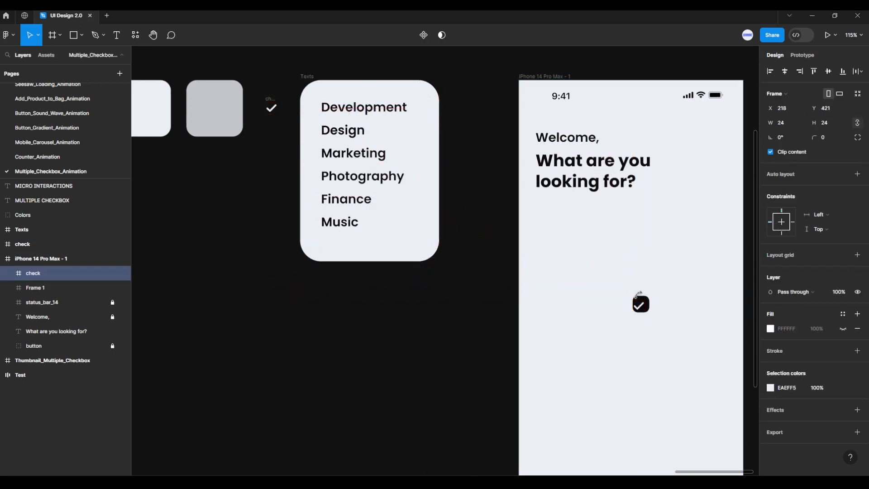
scroll(658, 318, "up", 5)
scroll(659, 319, "up", 3)
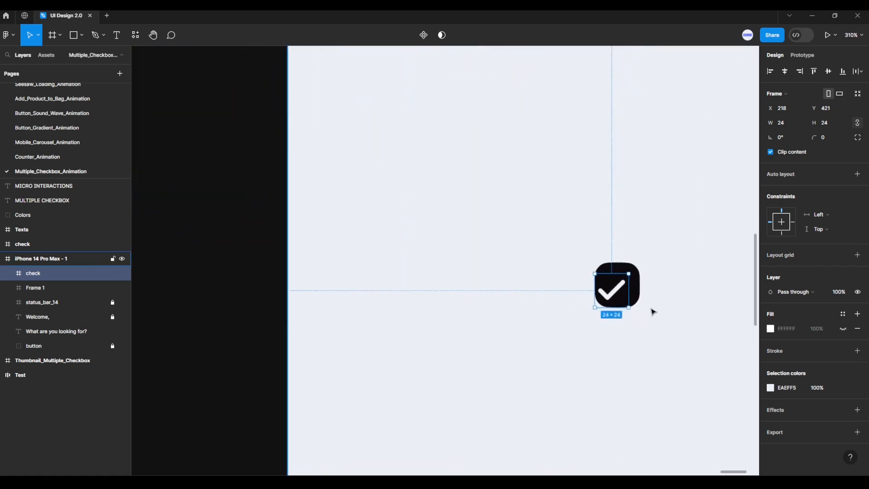
mouse_move(627, 289)
left_mouse_down()
mouse_move(638, 286)
mouse_move(644, 225)
mouse_move(631, 244)
mouse_move(625, 287)
left_mouse_up()
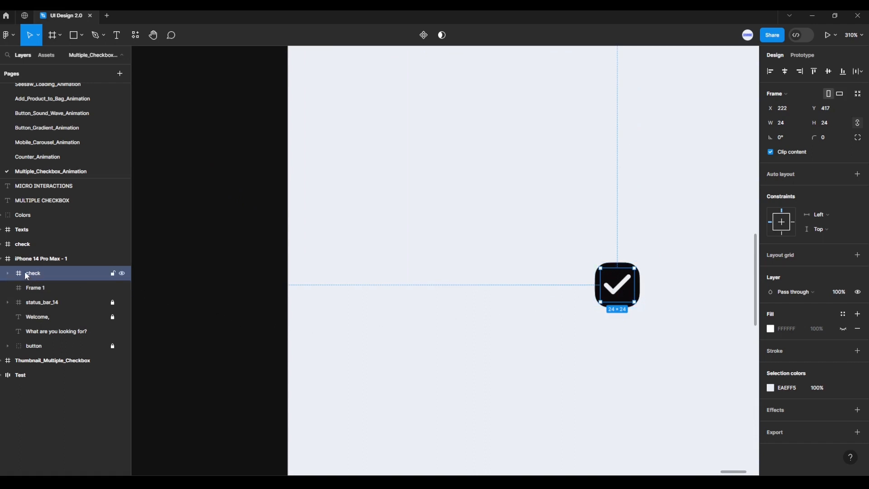
Nest the copied check icon inside Frame 1 and align it to the frame's horizontal and vertical center
left_click_drag(20, 272, 41, 295)
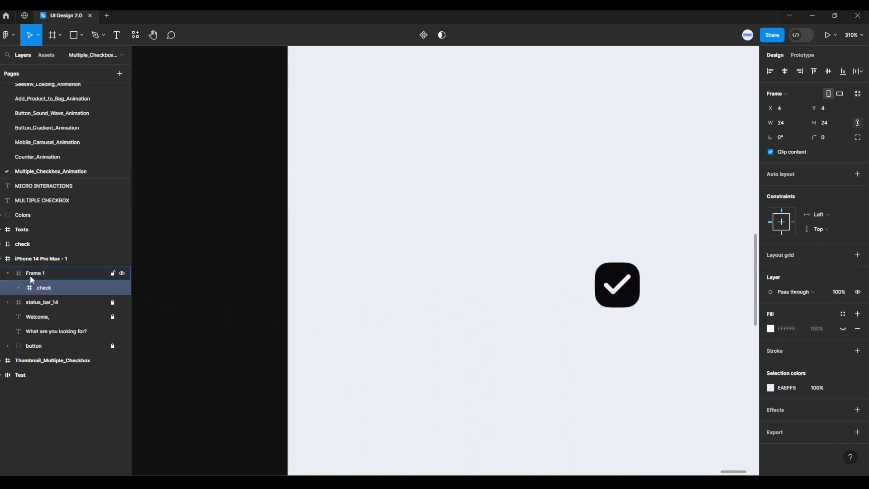
left_click(18, 273)
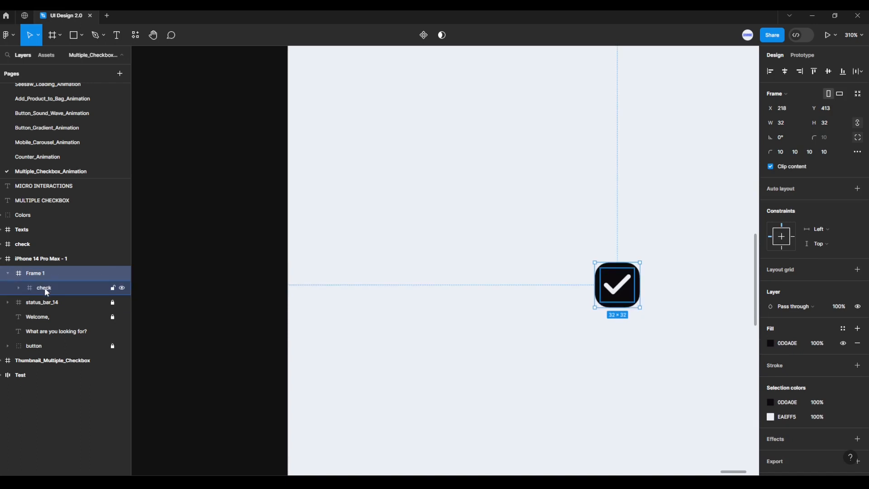
left_click(44, 287)
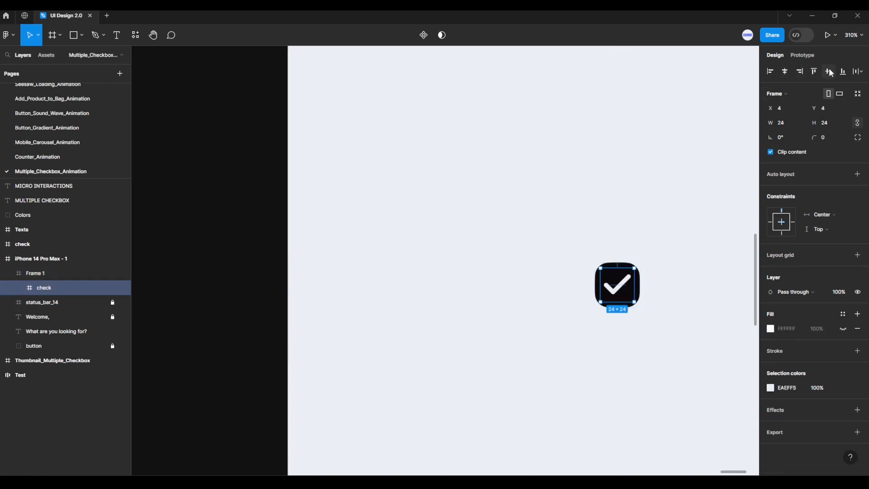
scroll(673, 312, "up", 5)
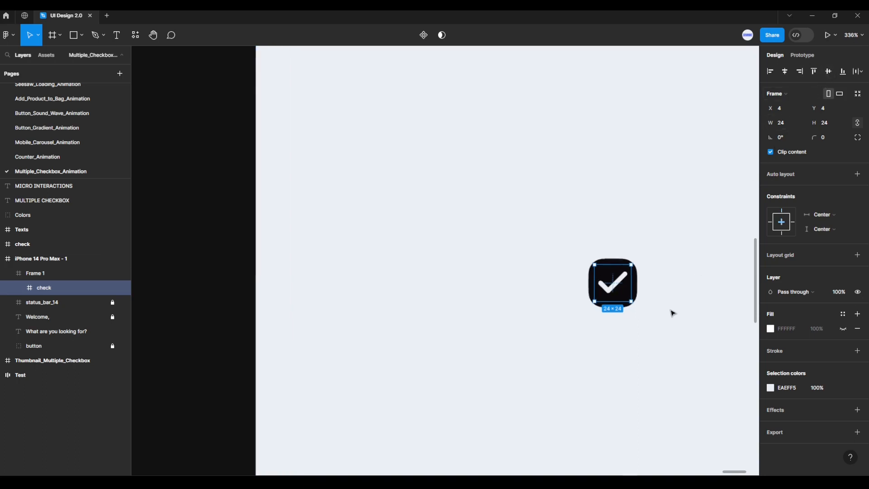
left_click(656, 314)
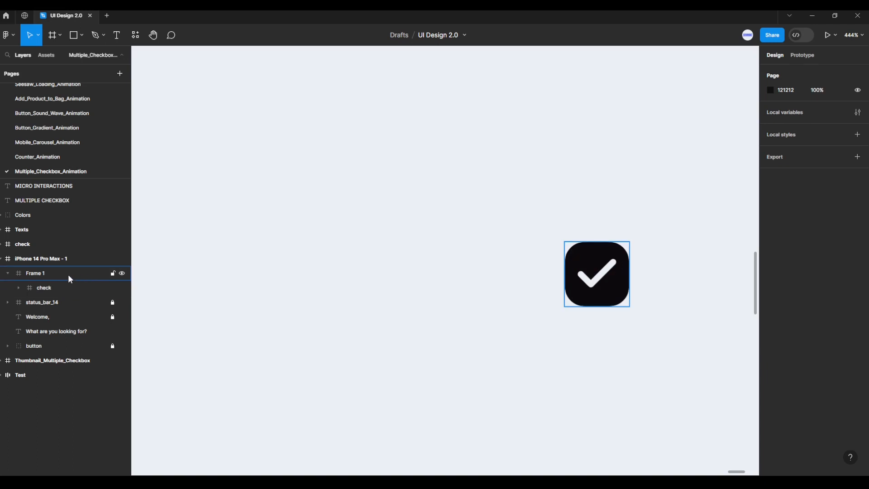
Collapse Frame 1 in the layer list and rename it checkbox
left_click(24, 274)
left_click(8, 274)
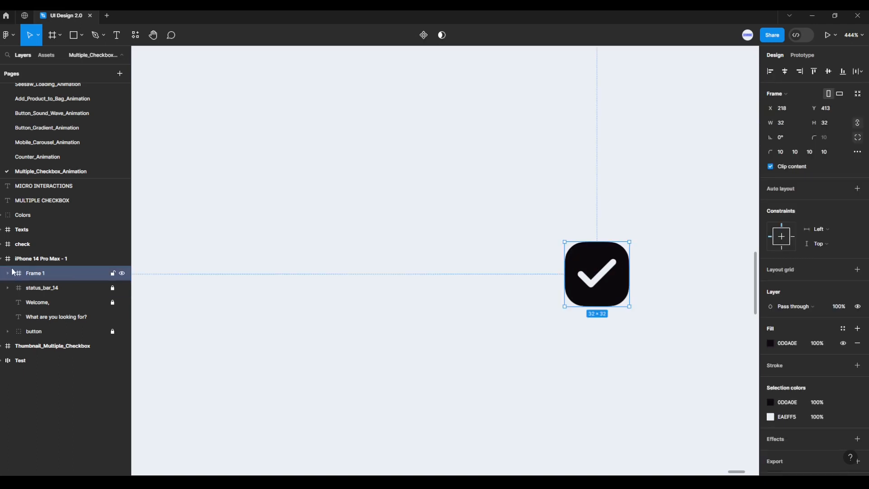
double_click(47, 275)
type("checkbox")
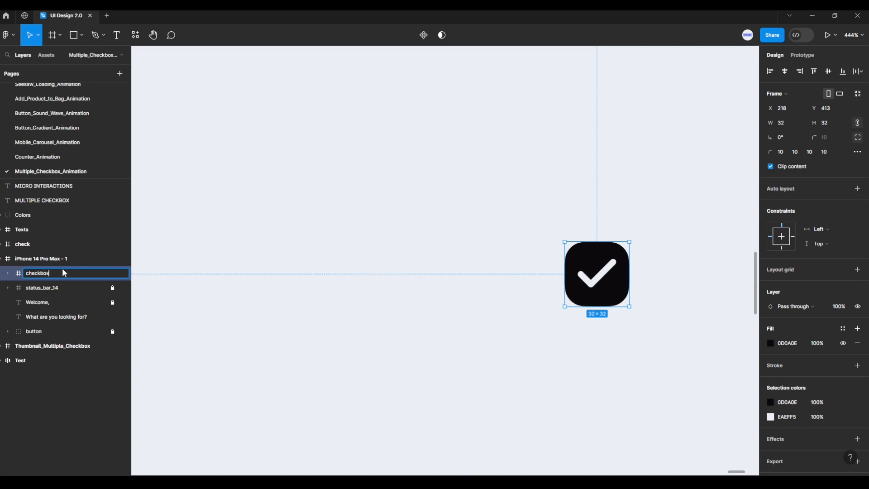
key("Return")
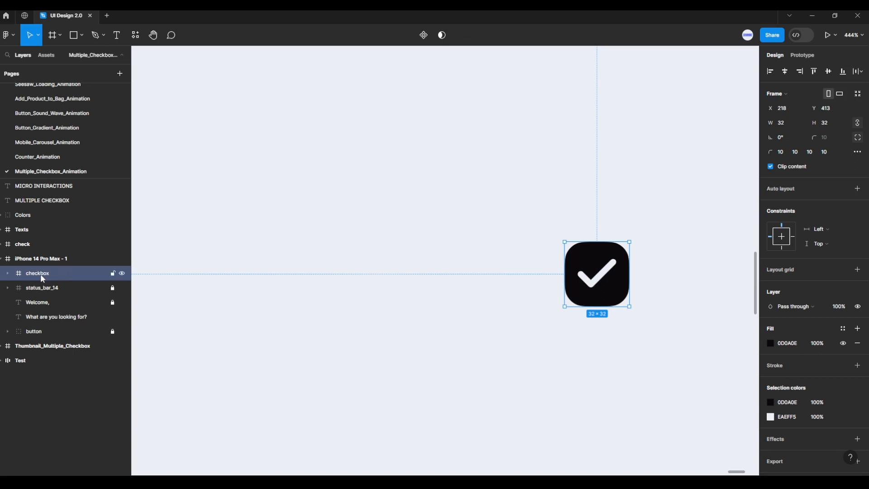
left_click(8, 274)
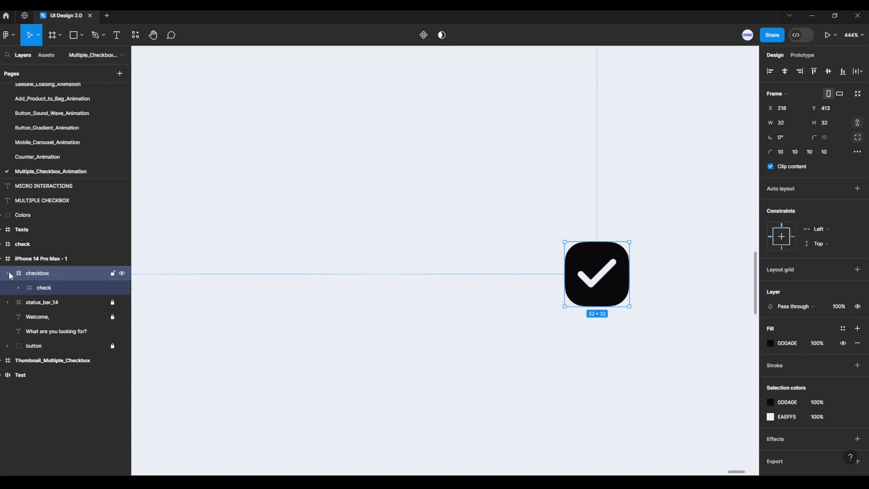
left_click(8, 274)
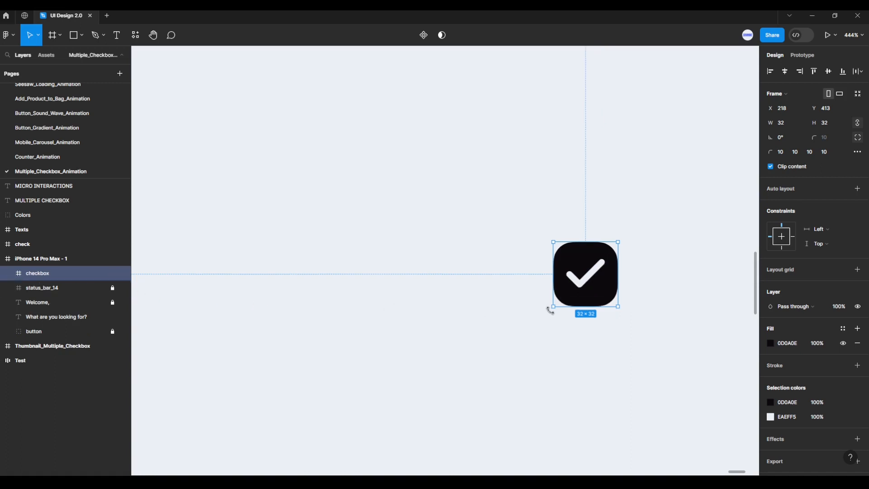
Draw a new frame on the empty canvas below the color swatches and set its size to 390 × 72
scroll(427, 326, "down", 5)
scroll(512, 333, "left", 3)
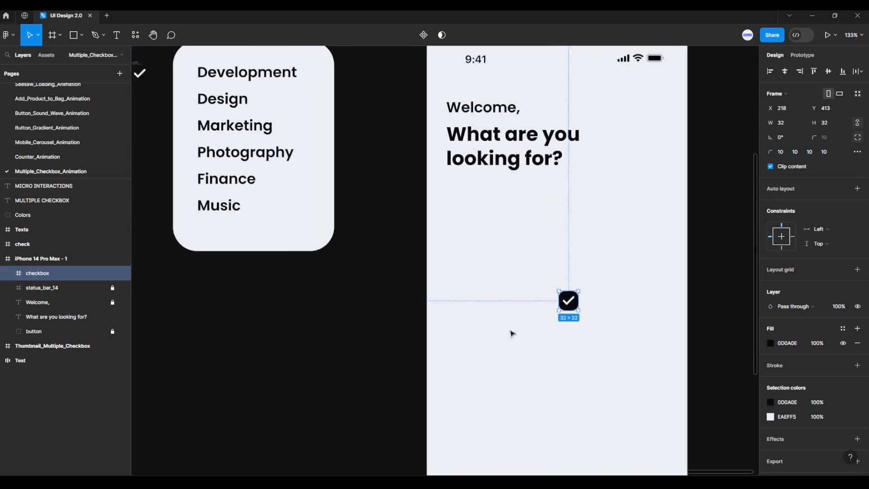
scroll(489, 351, "down", 4)
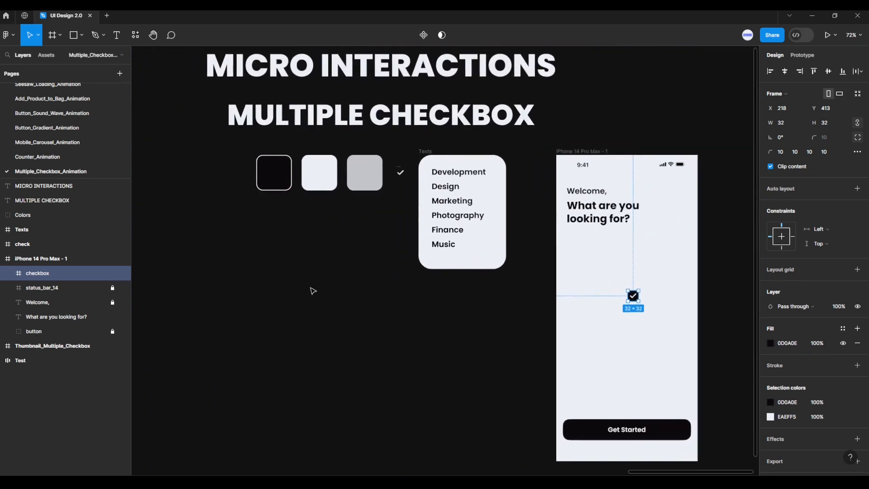
left_click(192, 152)
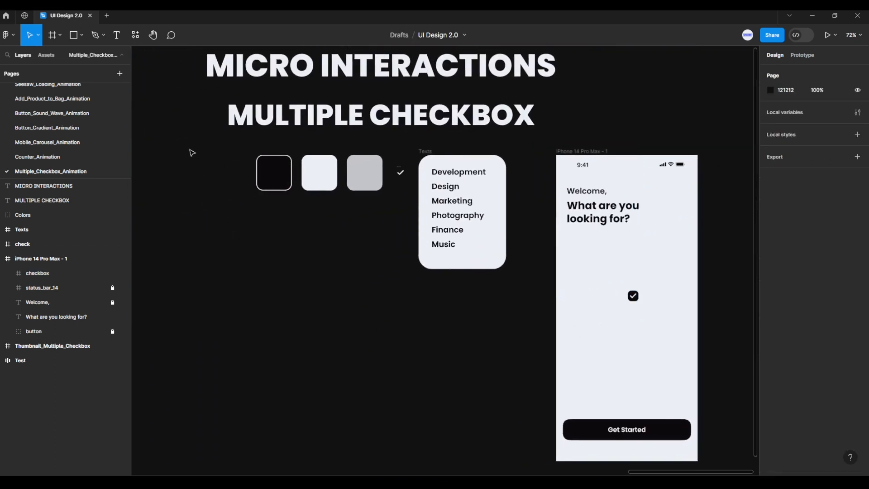
left_click(56, 40)
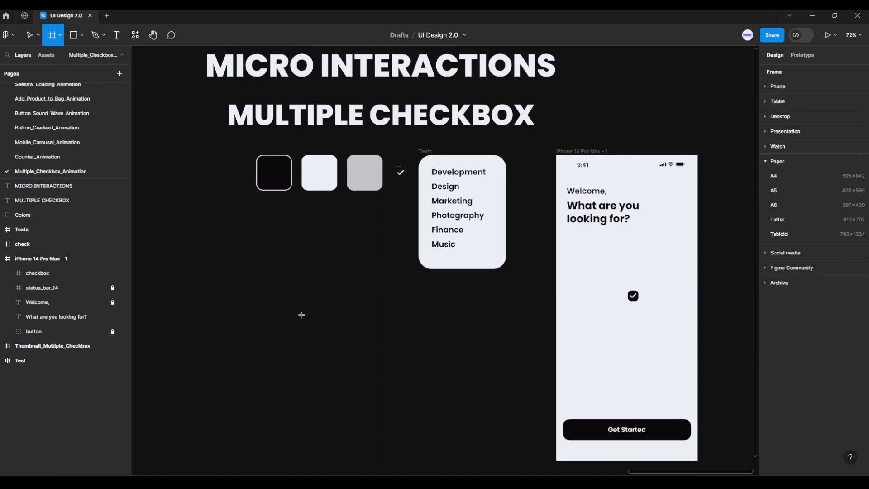
mouse_move(285, 308)
left_mouse_down()
mouse_move(418, 353)
mouse_move(433, 344)
left_mouse_up()
left_click(792, 127)
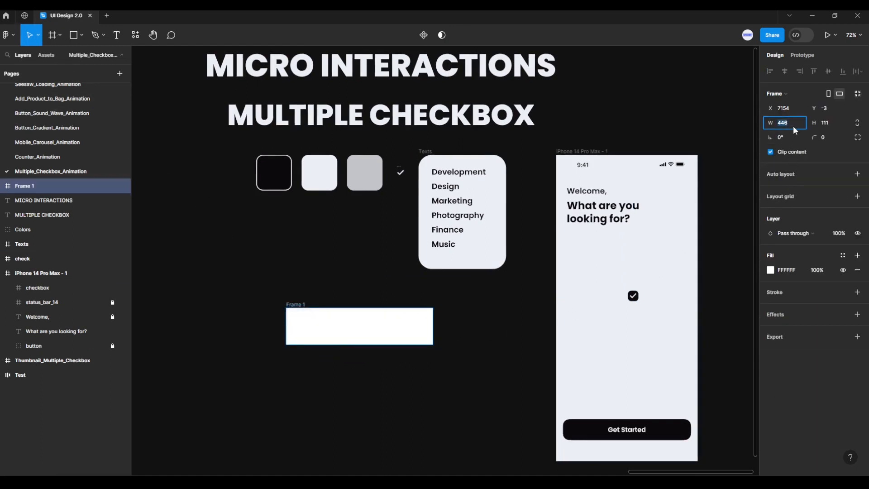
key("Return")
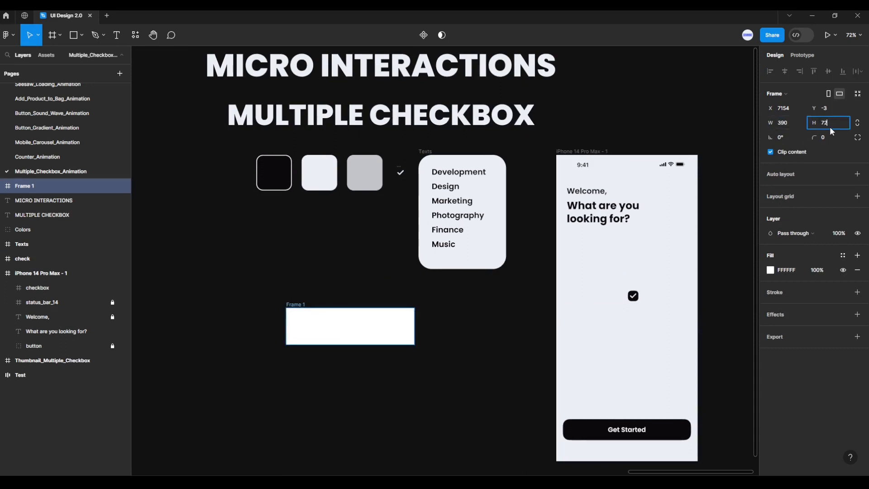
key("Return")
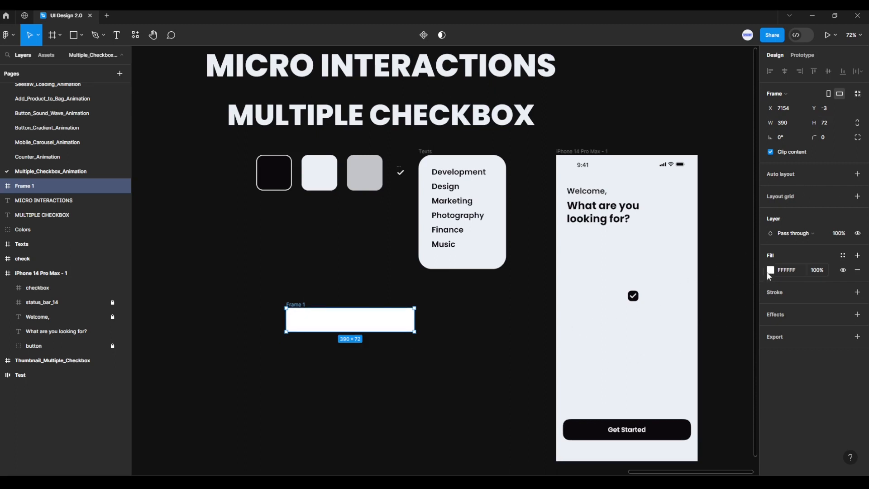
Fill the new frame with the phone screen's light background color, EAEFF5, by sampling it from the canvas
left_click(770, 272)
left_click(664, 366)
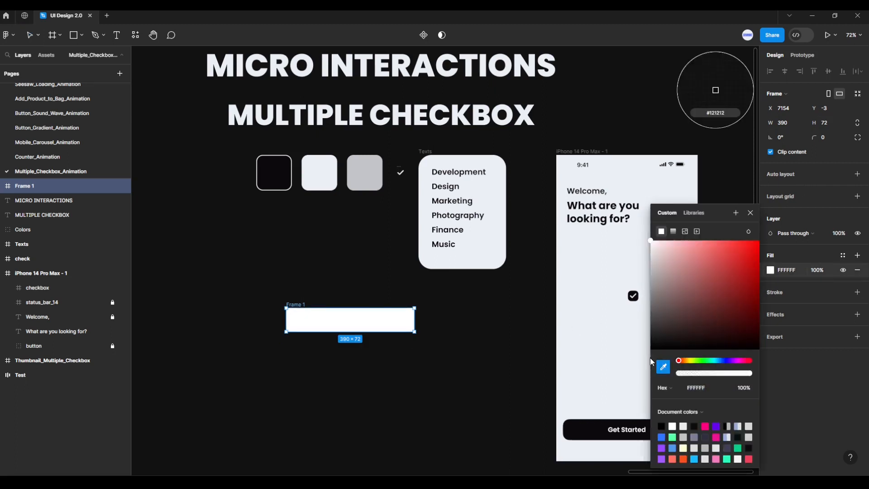
left_click(604, 355)
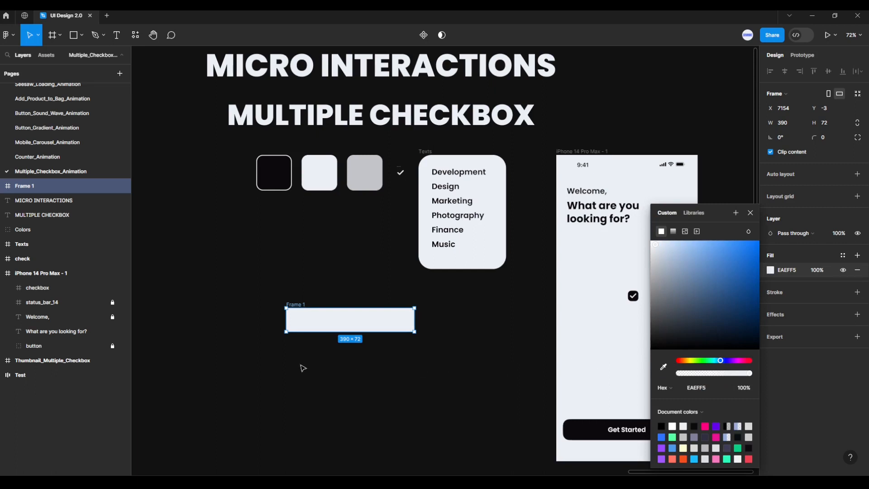
scroll(303, 368, "up", 5)
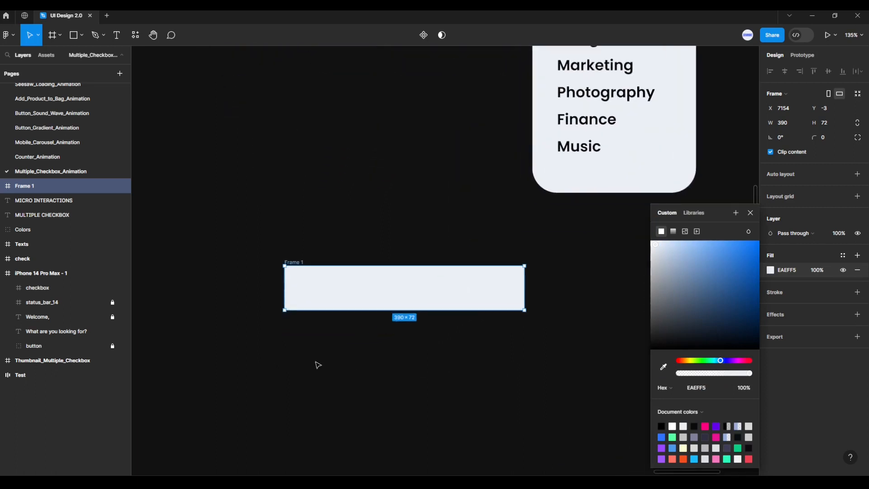
left_click(750, 212)
Add auto layout to Frame 1 and place a copy of the Development text from the Texts frame inside it
scroll(493, 355, "down", 1)
scroll(493, 354, "left", 2)
scroll(525, 351, "up", 1)
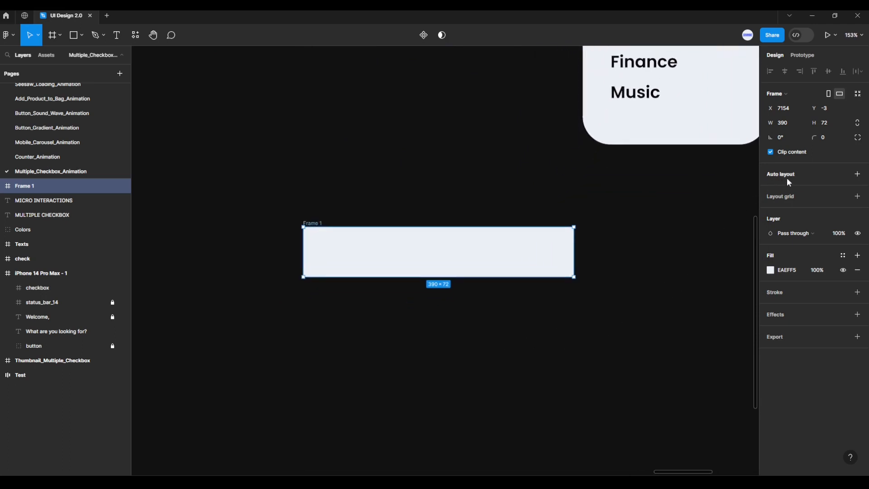
left_click(857, 174)
scroll(683, 219, "down", 3)
scroll(658, 280, "up", 2)
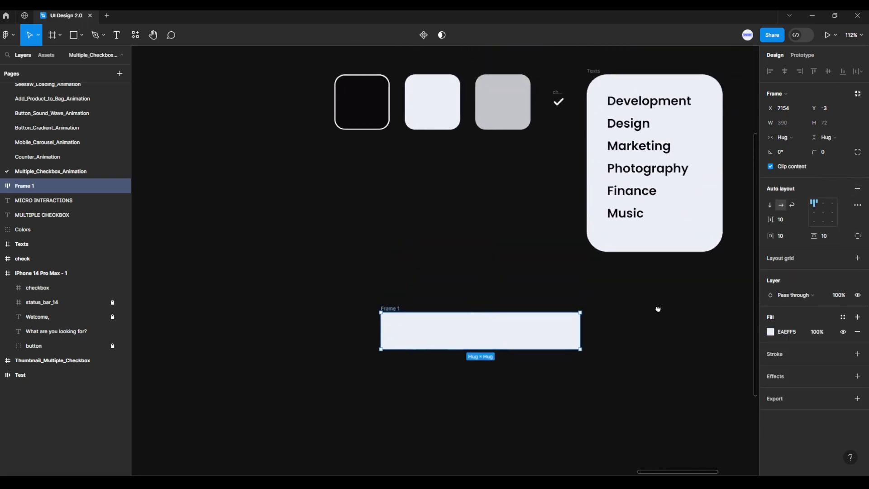
left_click(662, 107)
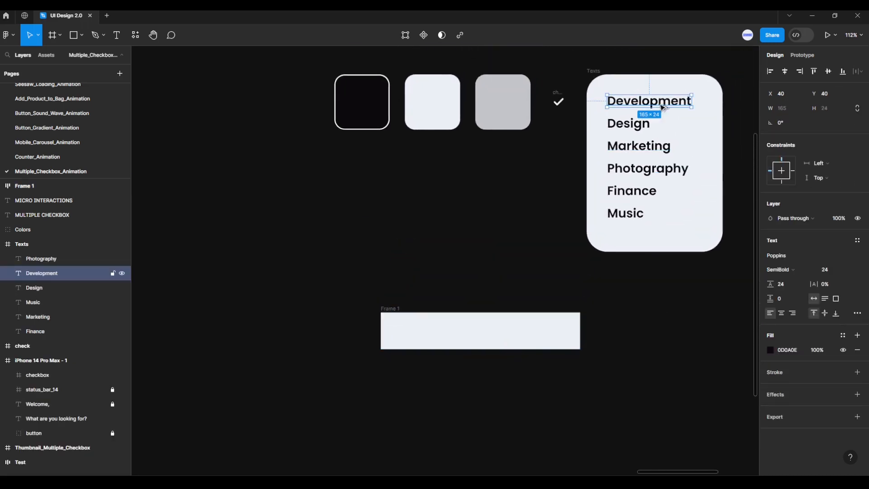
left_click_drag(661, 107, 450, 339)
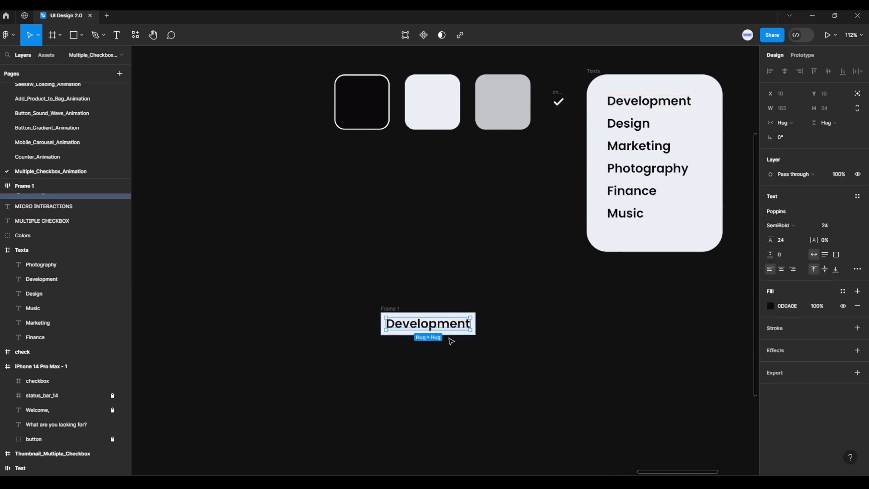
Change the Development text in Frame 1 to fixed width and widen it to 298
scroll(442, 348, "up", 6)
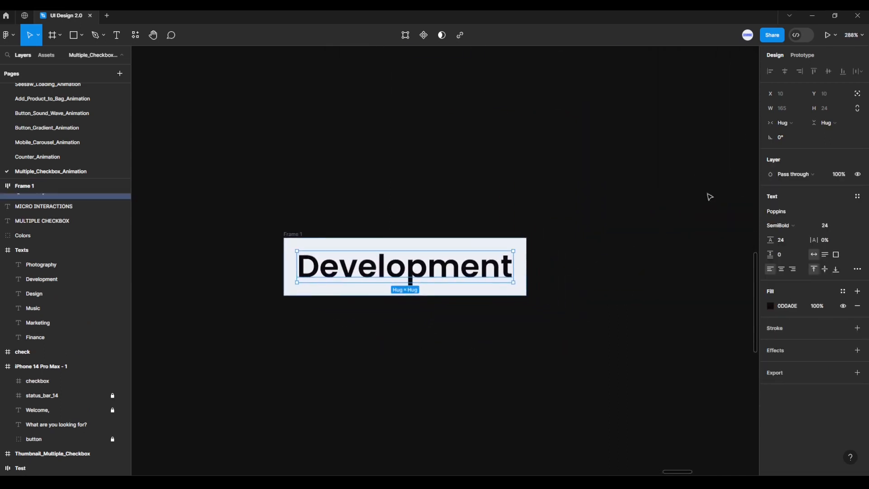
left_click(786, 123)
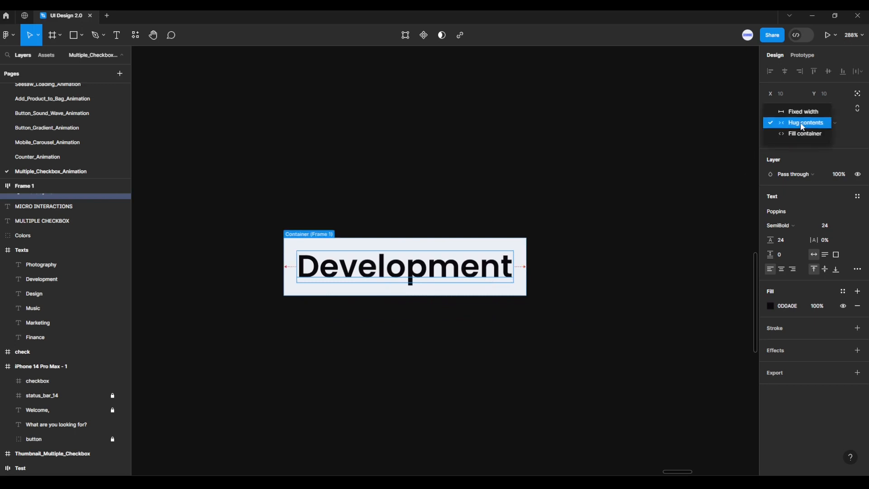
left_click(804, 114)
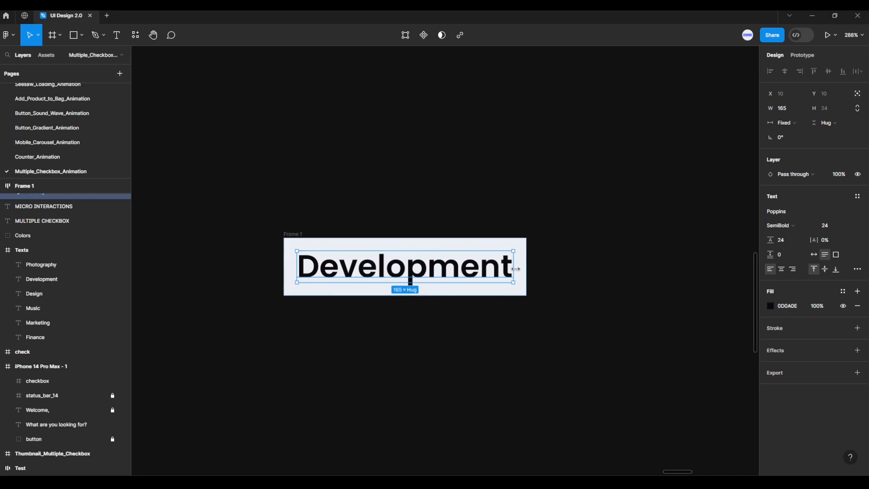
left_click_drag(522, 269, 687, 271)
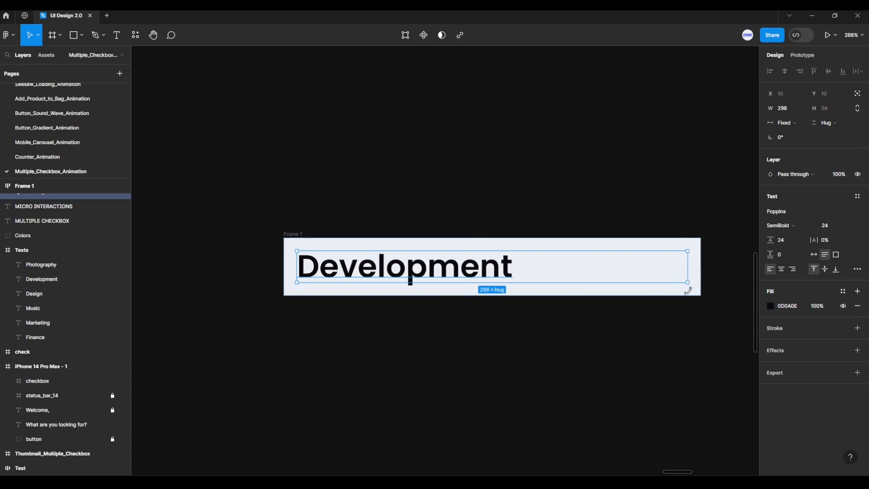
left_click(685, 314)
Move the checkbox from the iPhone 14 Pro Max screen into Frame 1, to the right of the Development text
scroll(685, 315, "down", 3)
scroll(570, 343, "down", 8)
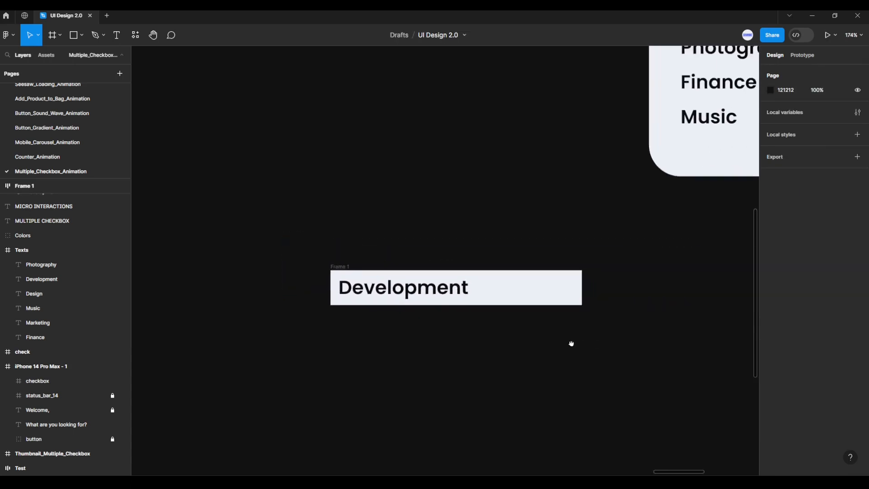
left_click_drag(603, 352, 497, 292)
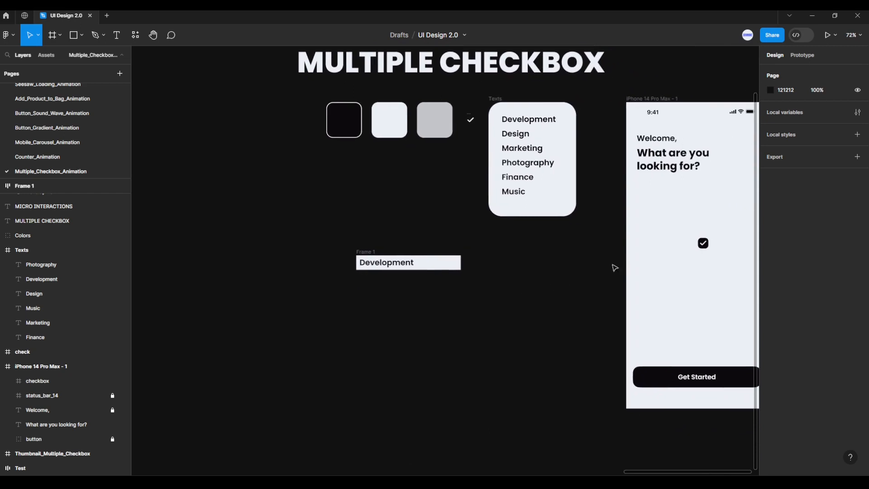
left_click_drag(694, 241, 454, 263)
scroll(440, 280, "up", 10)
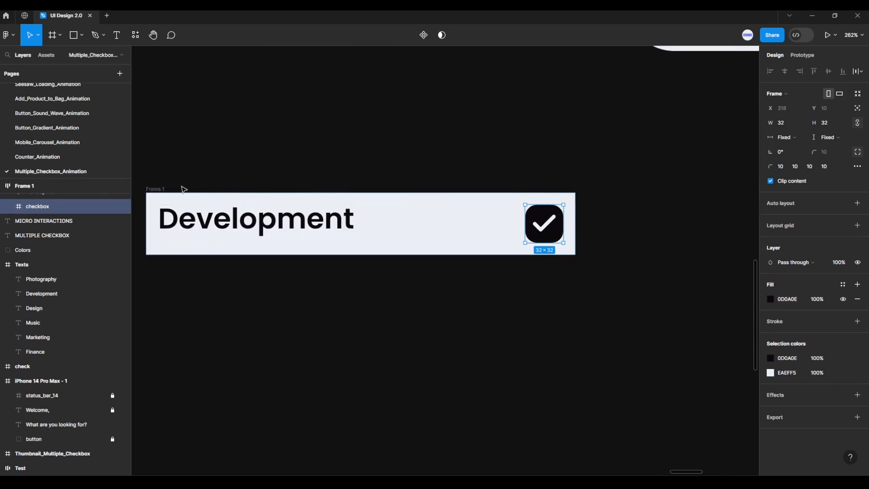
Set Frame 1's auto layout item spacing, horizontal padding and vertical padding to 20 each
left_click(184, 189)
left_click_drag(214, 172, 306, 150)
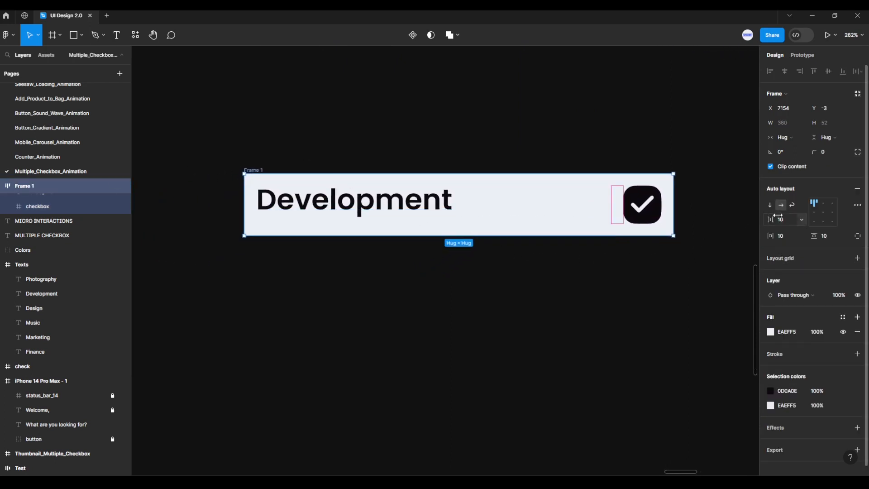
type("20")
key("Return")
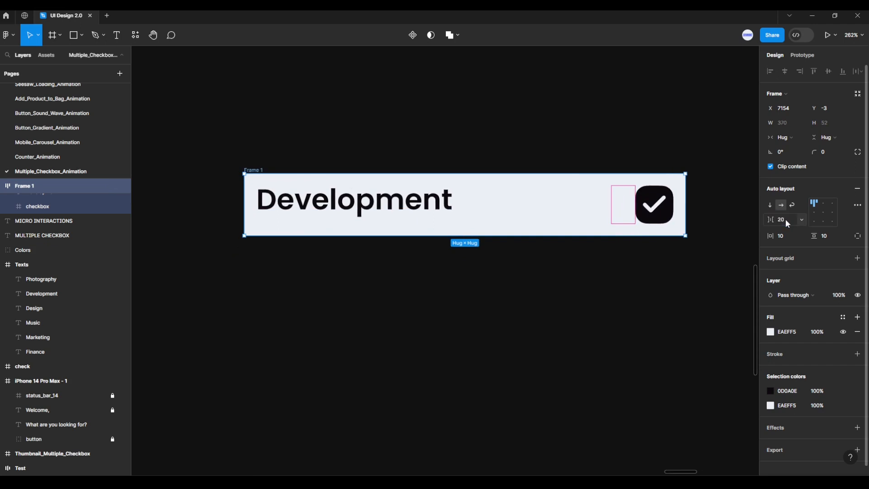
left_click(792, 234)
type("20")
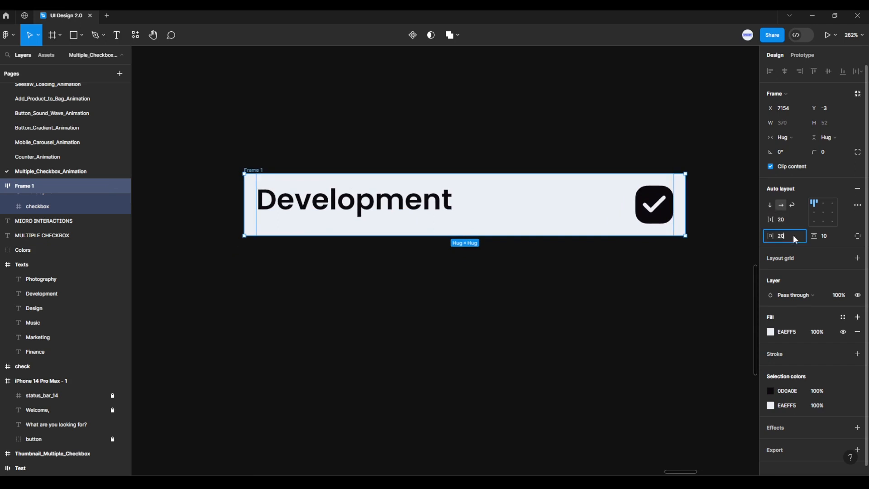
key("Return")
left_click(833, 233)
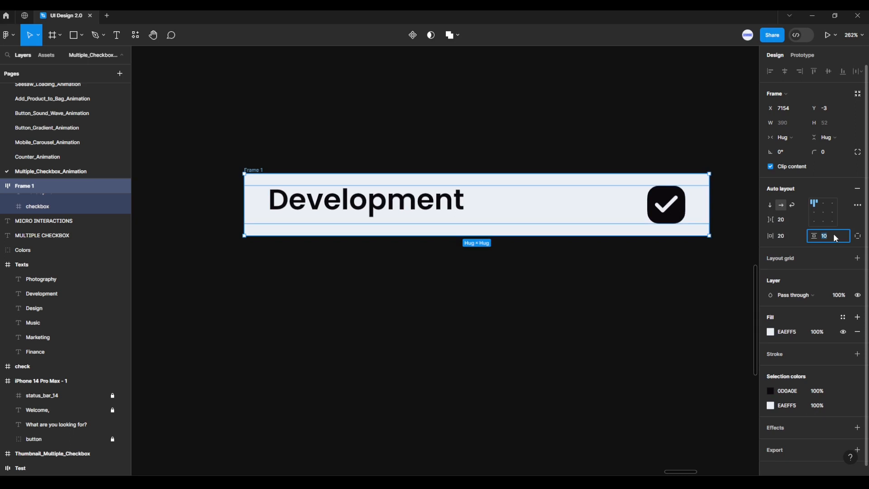
type("20")
key("Return")
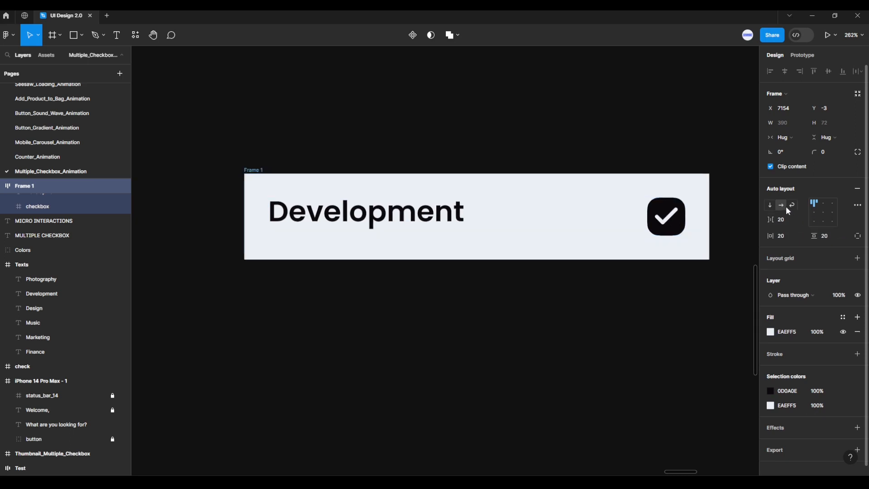
Align the contents of Frame 1 to the left and vertically centered in its auto layout
left_click(814, 212)
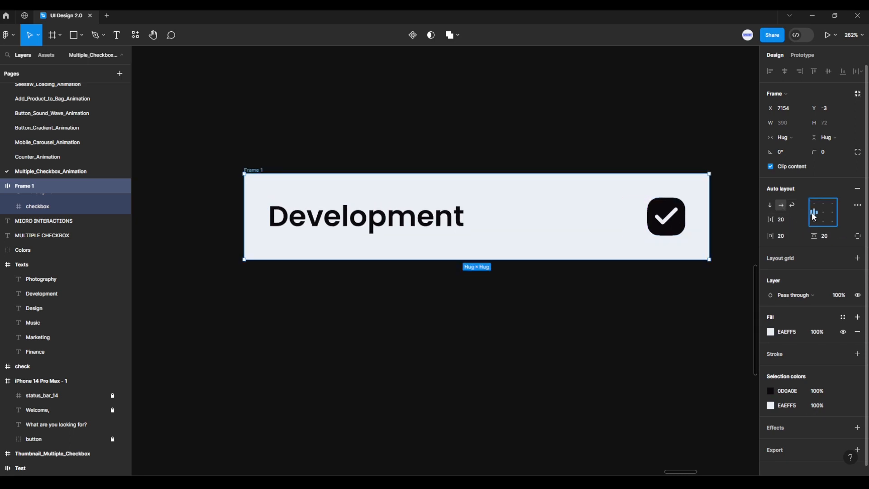
left_click(609, 318)
scroll(604, 323, "down", 2)
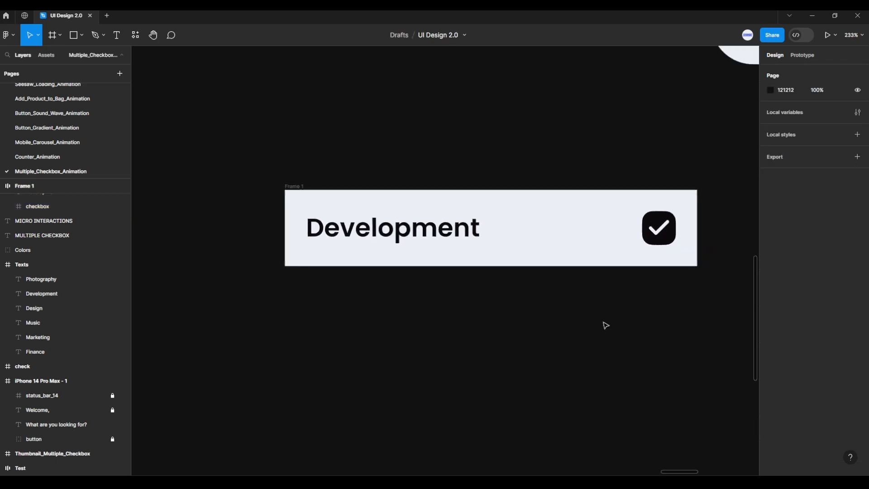
scroll(561, 301, "down", 2)
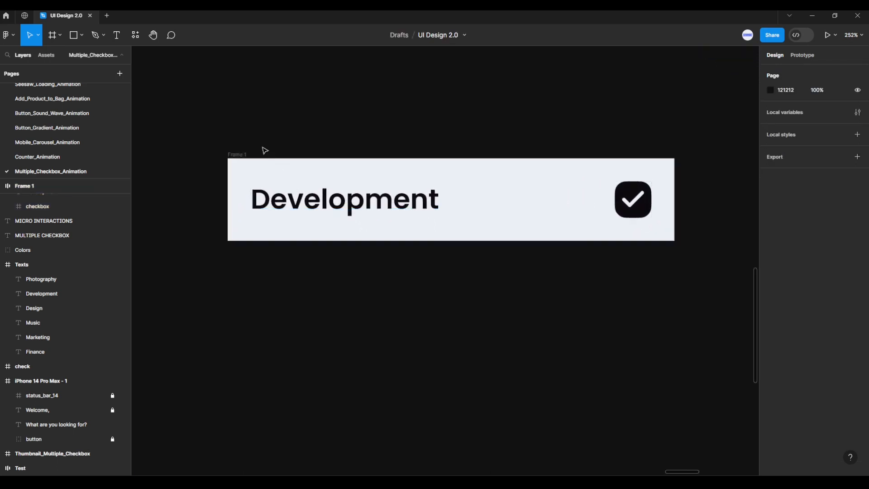
Turn Frame 1 into a component and add a variant property to it
left_click(239, 155)
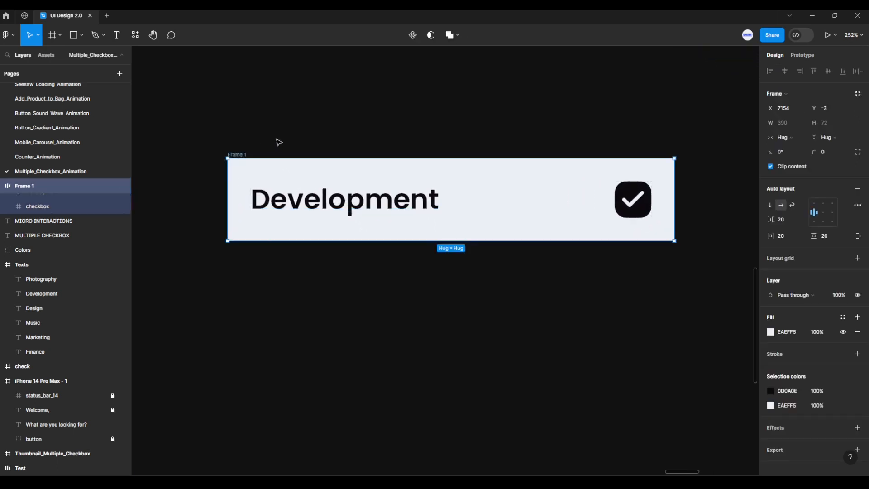
left_click(413, 37)
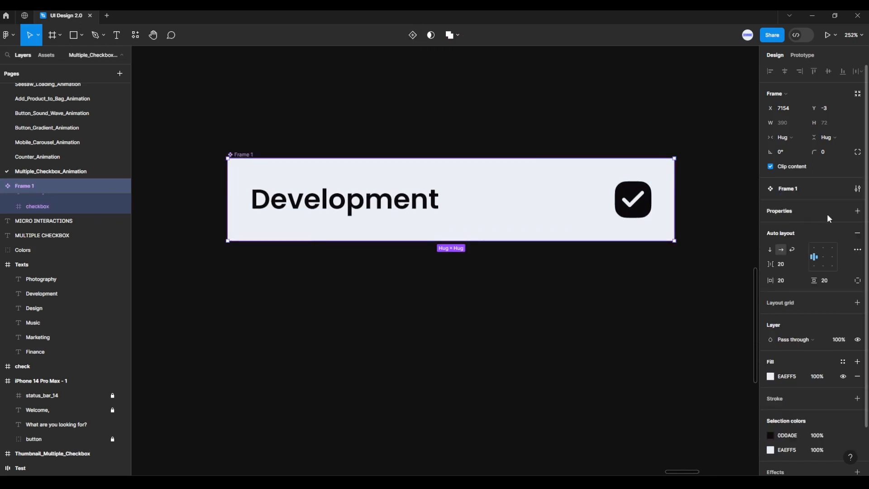
left_click(858, 213)
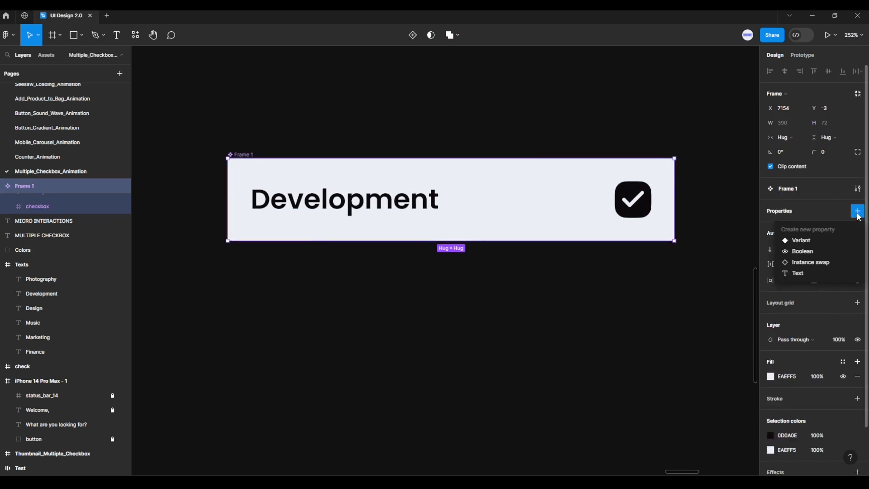
left_click(806, 241)
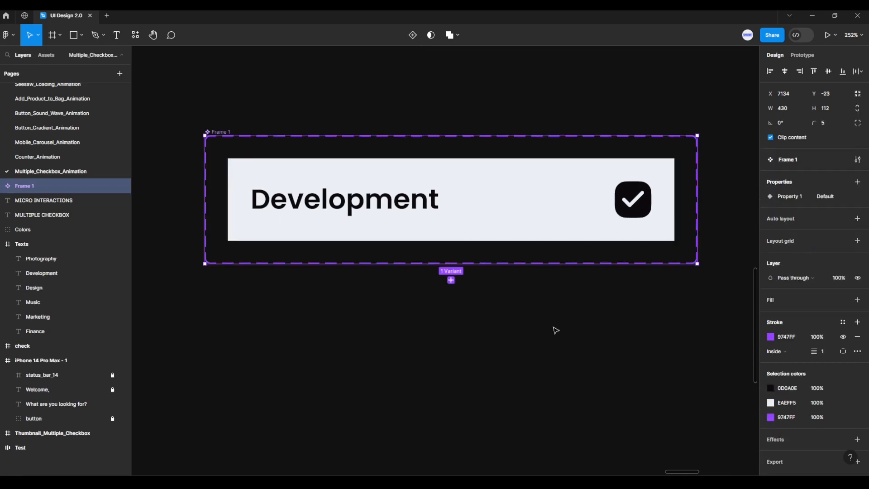
Add a second variant to the Frame 1 component and set its Development text's layer opacity to 40%
left_click(451, 280)
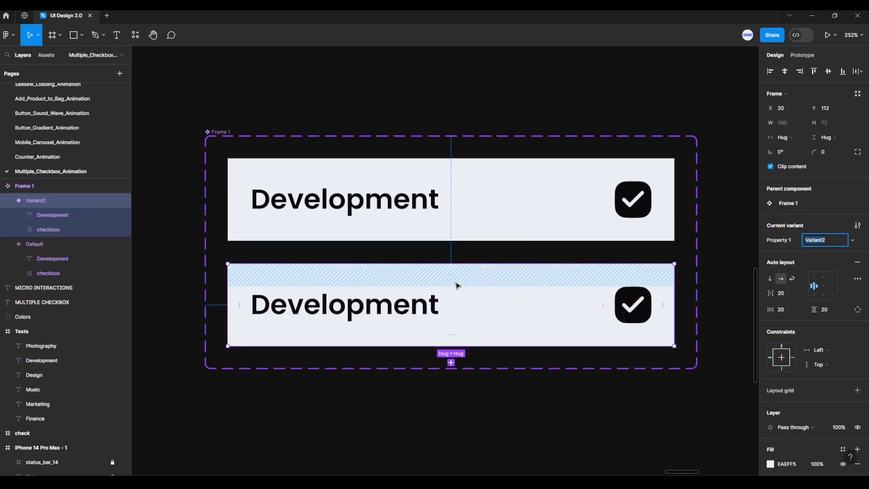
left_click(430, 307)
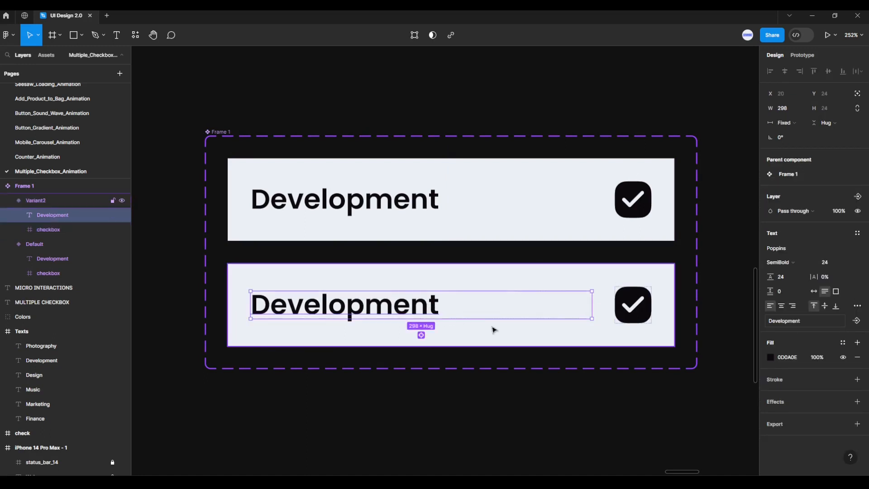
left_click(845, 215)
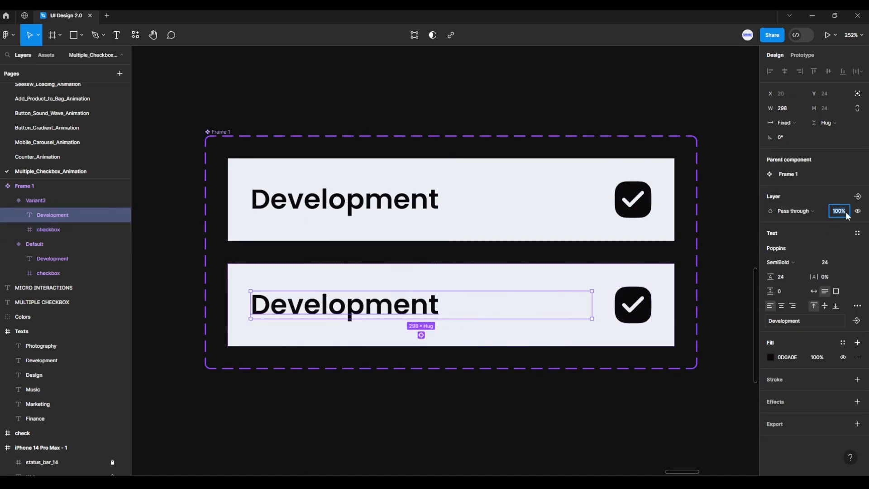
key("Return")
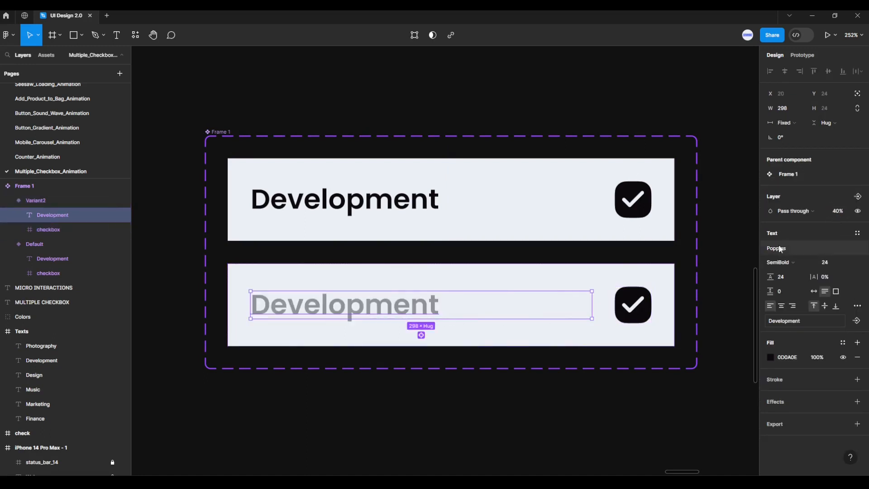
Hide the check icon and the dark fill of the checkbox in Variant2
left_click(646, 314)
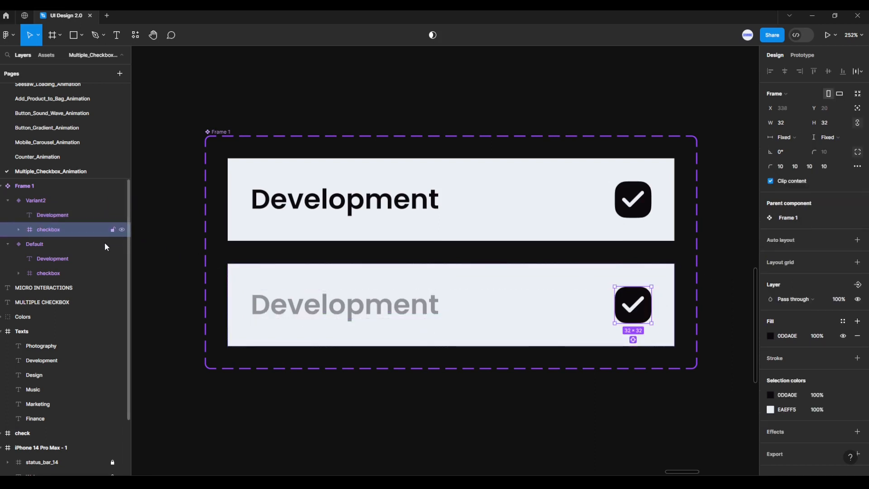
left_click(18, 230)
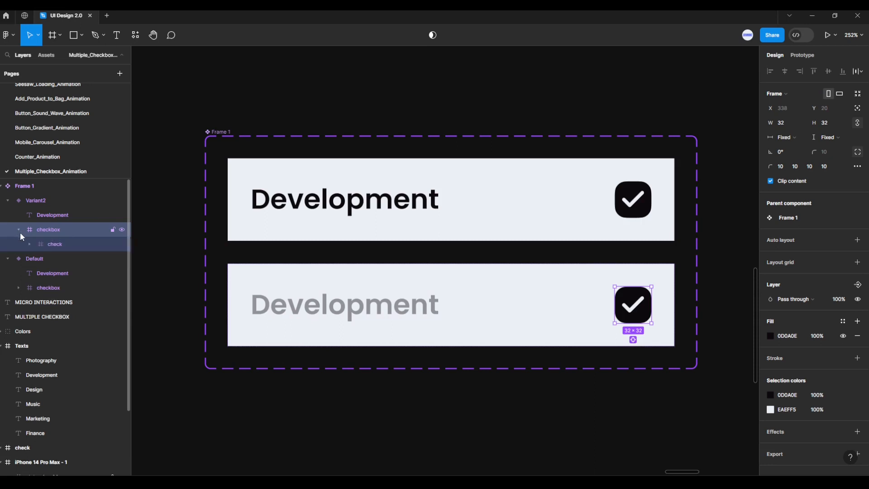
left_click(121, 244)
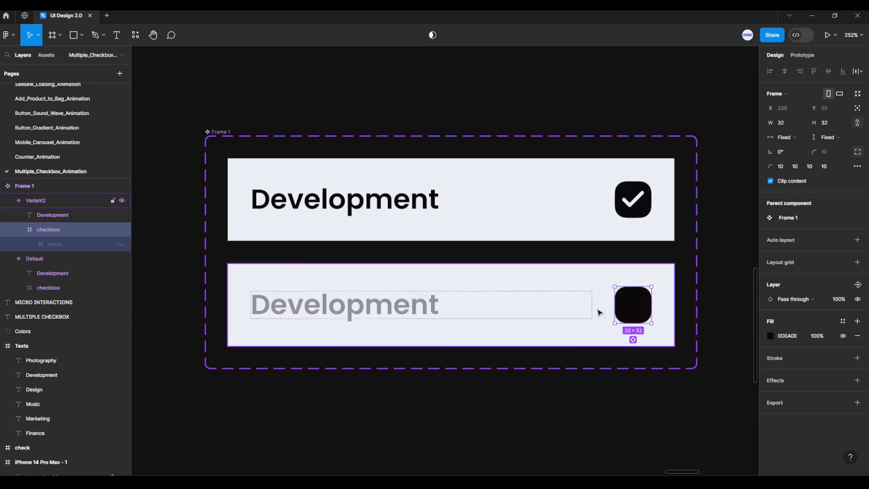
left_click(841, 336)
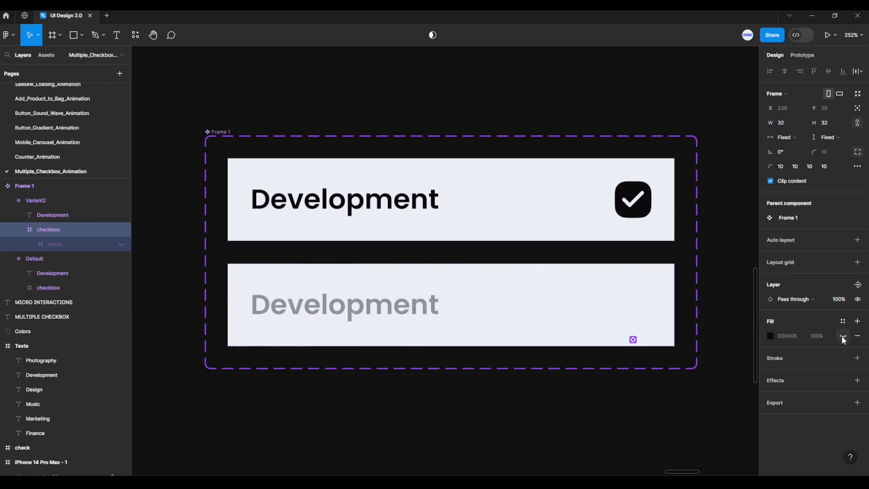
Give Variant2's checkbox an inside stroke of 2 in C4C5CA, sampled from the grey color swatch
left_click(858, 358)
left_click(829, 387)
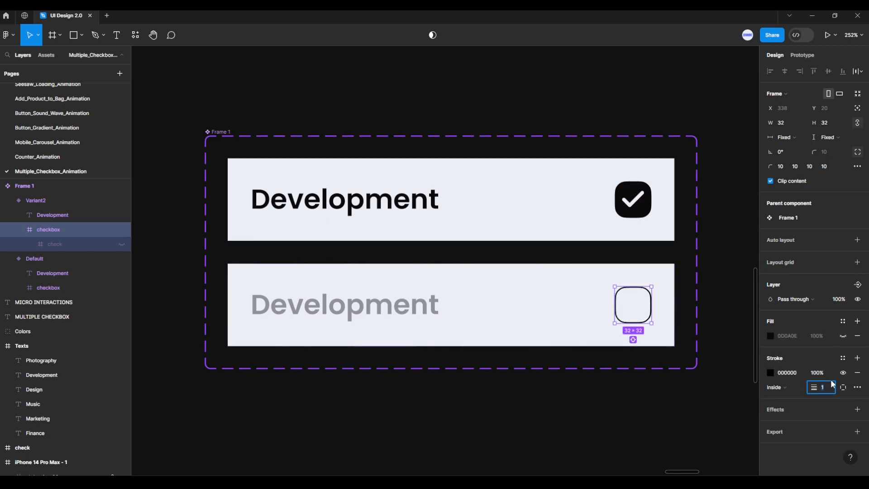
key("Return")
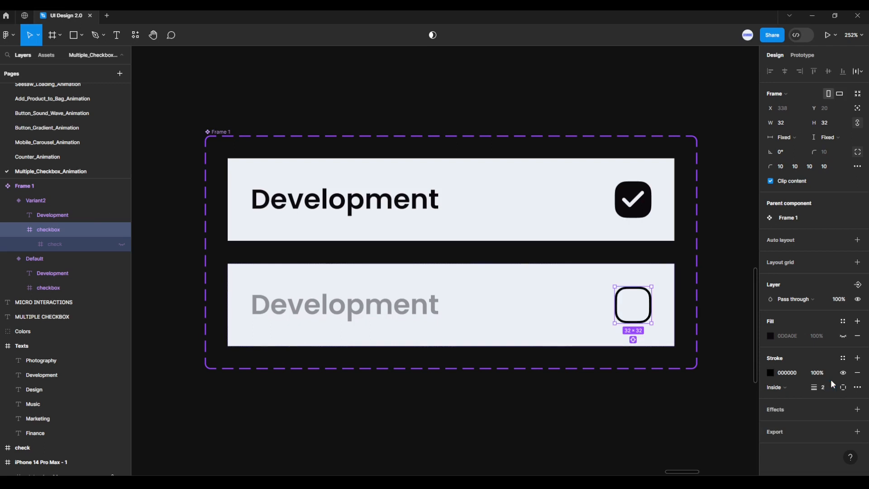
left_click(769, 373)
left_click(663, 367)
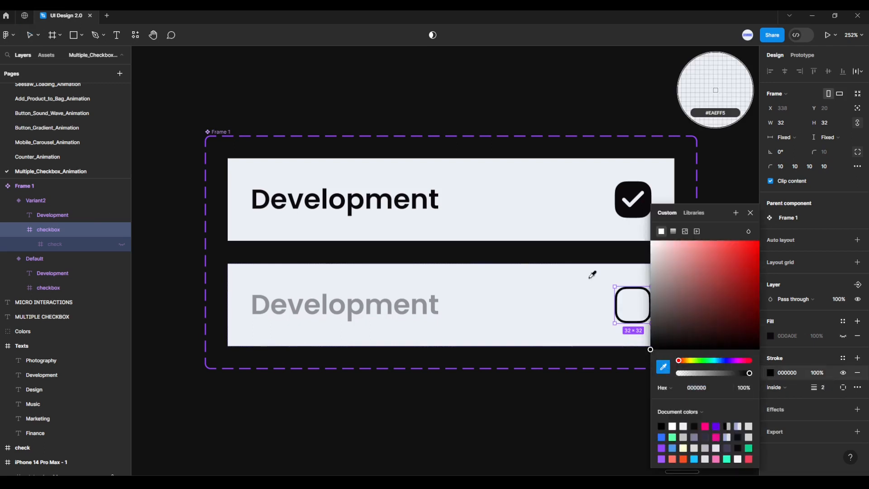
scroll(567, 218, "down", 3)
scroll(566, 218, "down", 1)
scroll(582, 135, "up", 4)
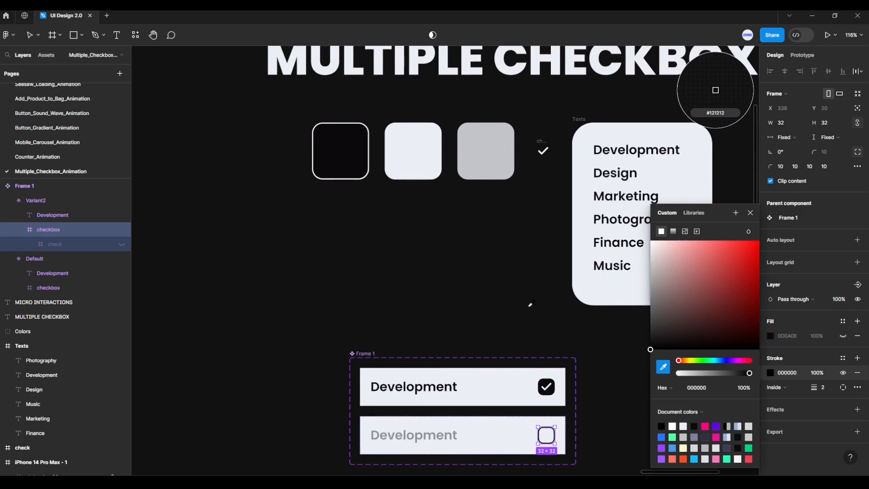
left_click(487, 159)
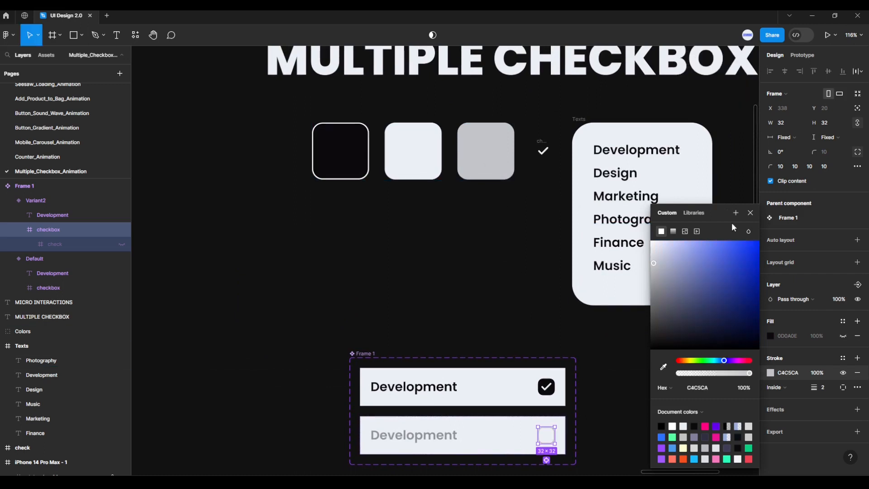
left_click(750, 213)
Create a prototype connection from the Default variant's checkbox to Variant2
scroll(626, 363, "down", 4)
scroll(650, 246, "up", 2)
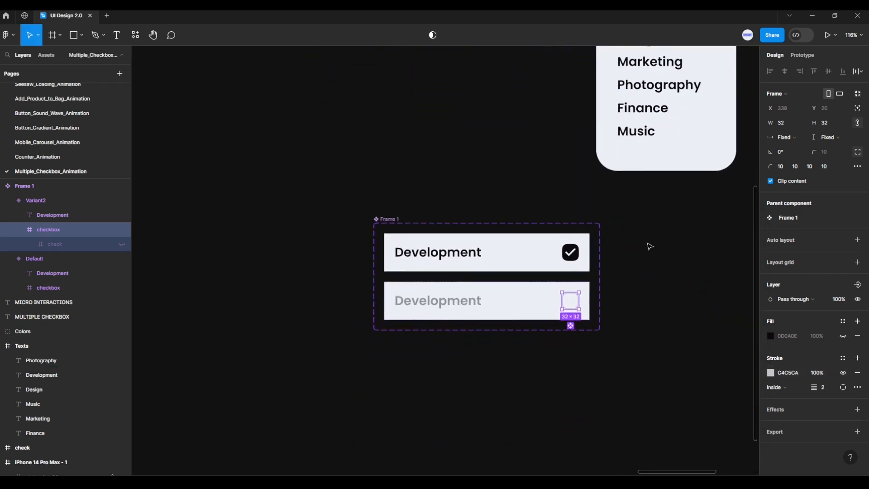
scroll(530, 369, "up", 5)
left_click(530, 369)
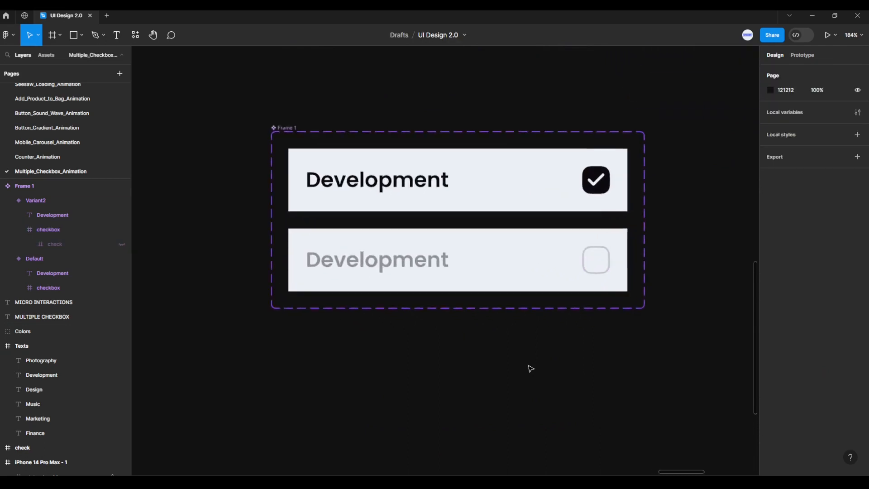
left_click_drag(530, 366, 529, 407)
scroll(535, 375, "up", 2)
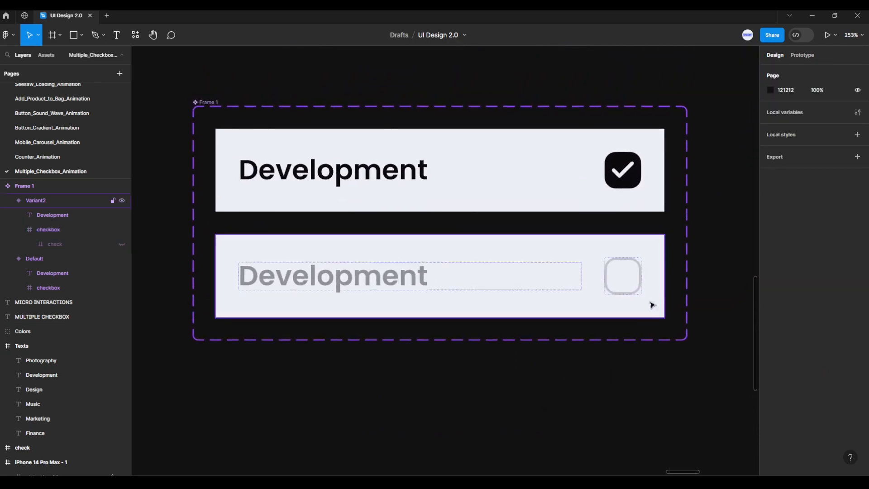
left_click(795, 58)
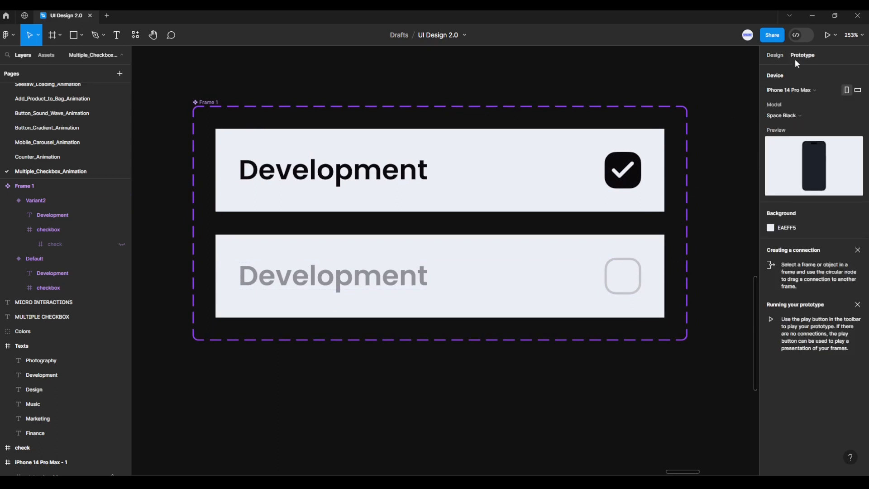
left_click(640, 171)
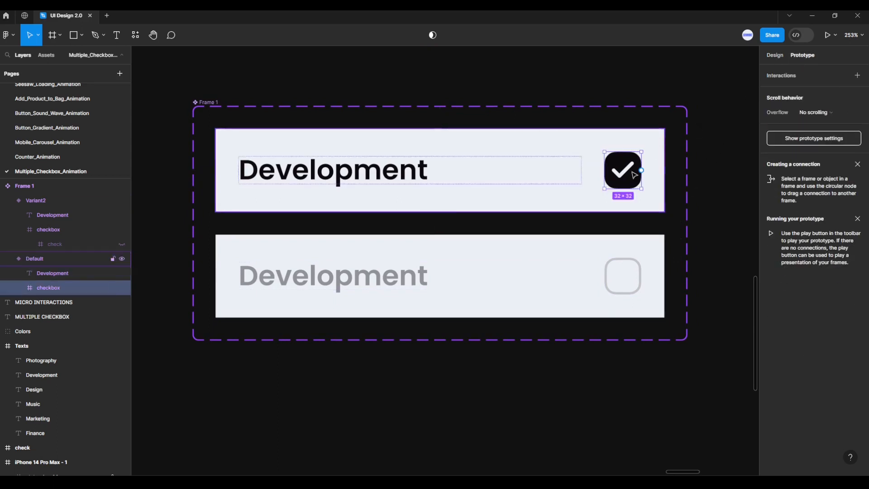
left_click_drag(642, 170, 621, 248)
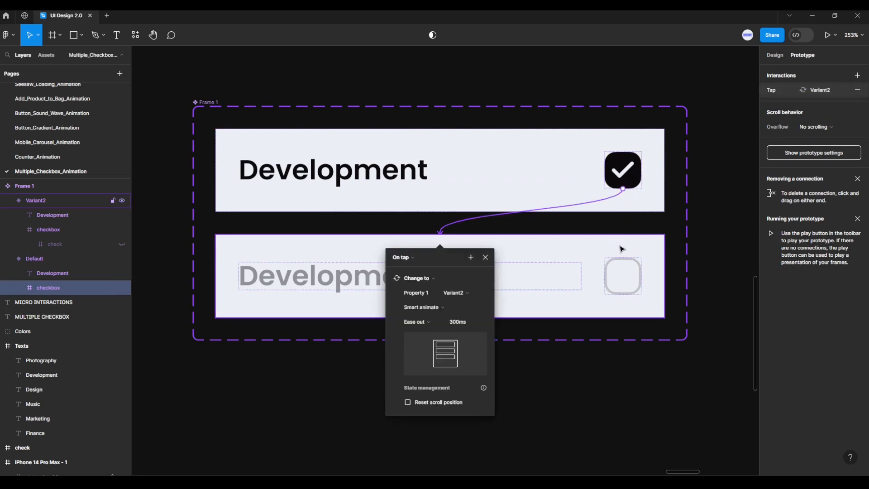
Configure the Default checkbox's interaction as On tap, with Smart animate and Ease out
left_click(413, 258)
left_click(413, 259)
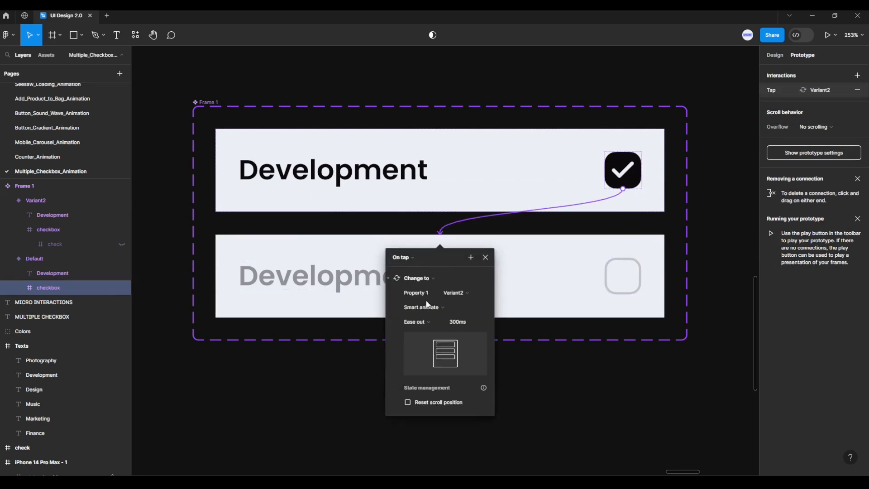
left_click(428, 306)
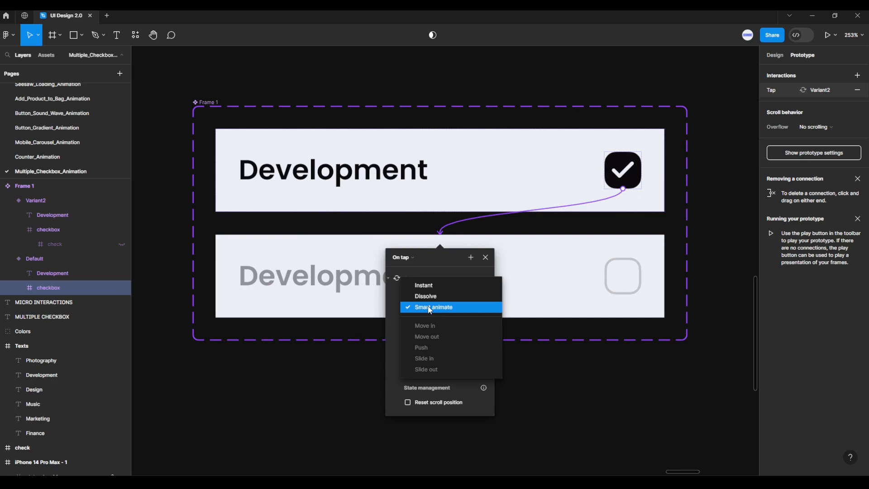
left_click(429, 308)
left_click(428, 322)
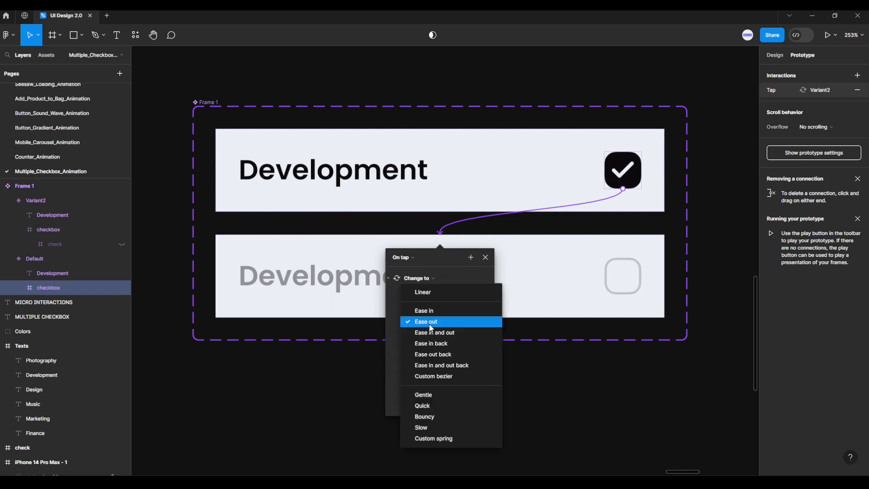
left_click(430, 322)
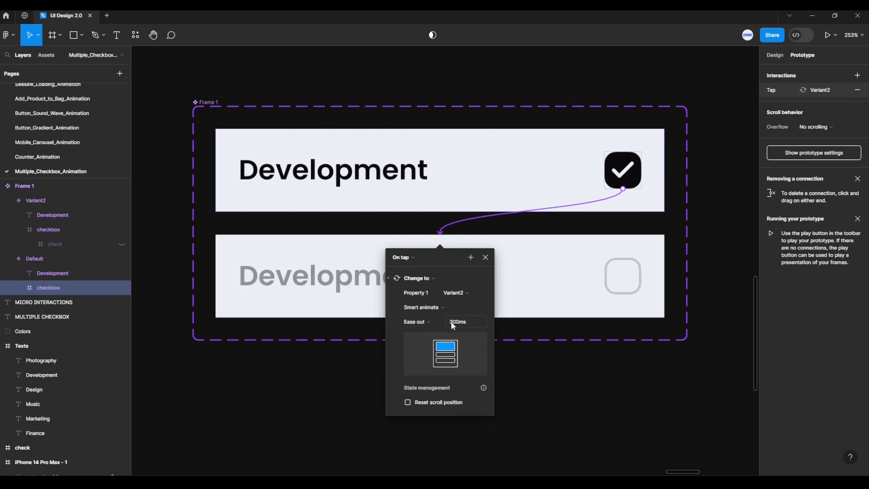
left_click(486, 257)
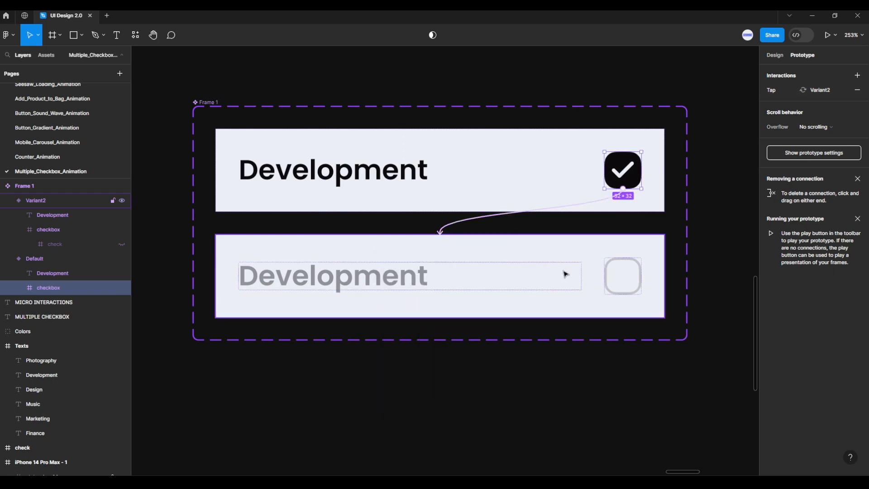
Connect Variant2's checkbox back to the Default variant with an On tap interaction using Smart animate and Ease out
left_click(609, 274)
left_click(607, 271)
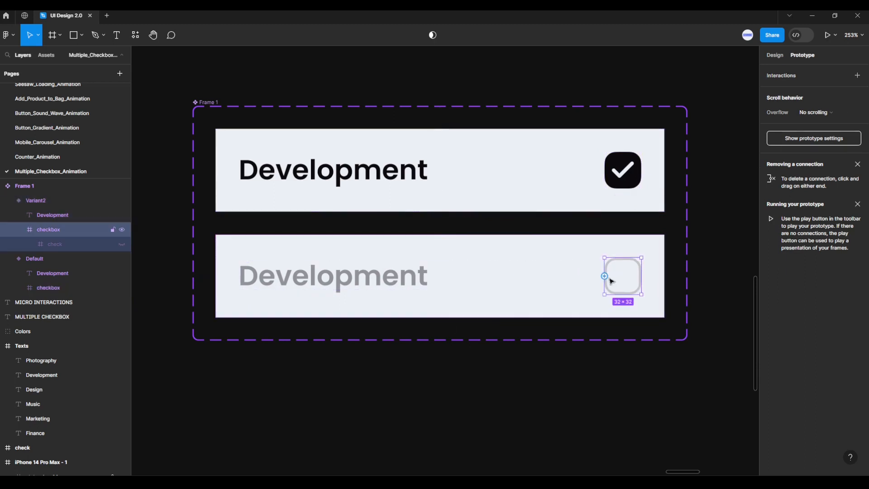
left_click_drag(604, 276, 560, 209)
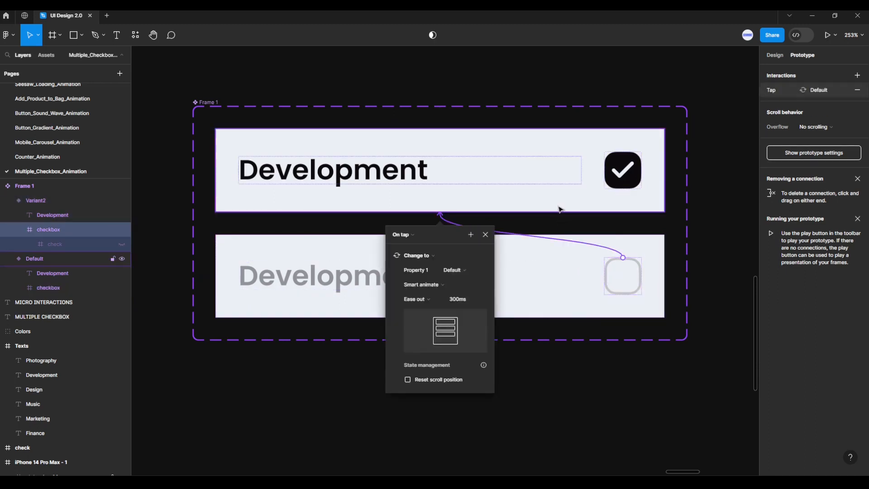
left_click(420, 236)
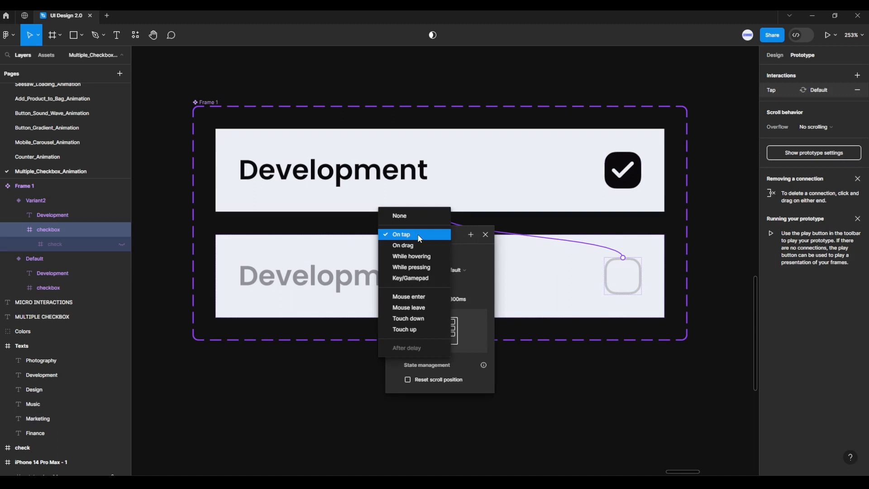
left_click(420, 236)
left_click(429, 283)
left_click(428, 284)
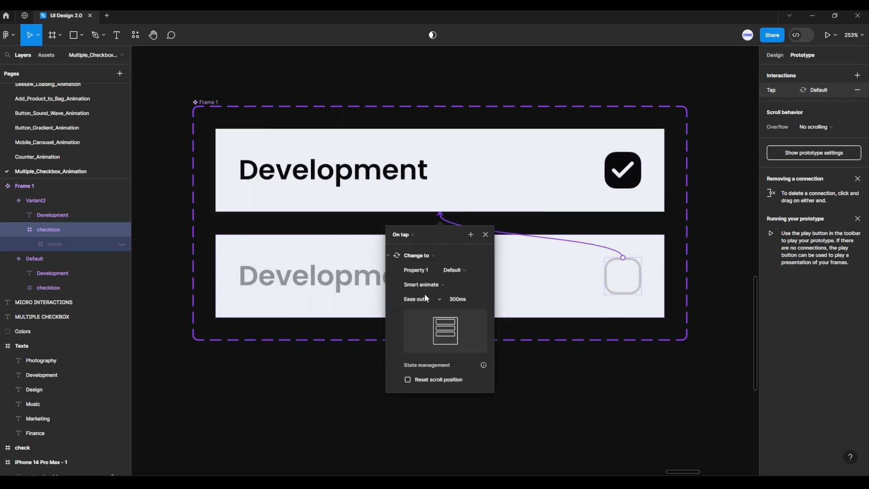
left_click(423, 300)
left_click(426, 301)
left_click(485, 234)
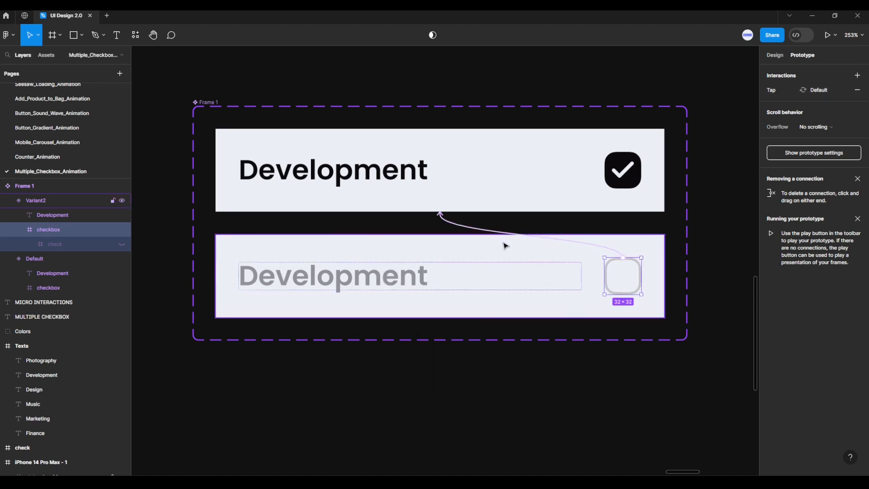
Copy Variant2 and paste it as an instance into the iPhone 14 Pro Max - 1 frame
left_click(775, 56)
left_click(546, 269)
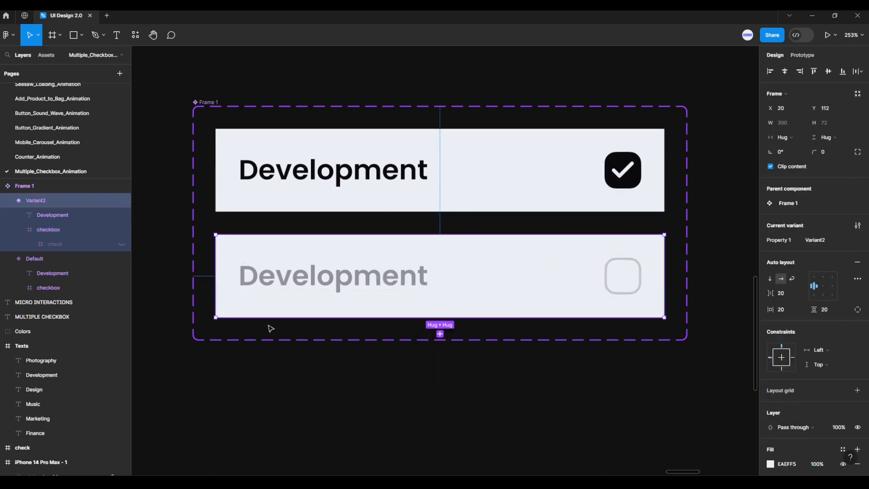
left_click(8, 259)
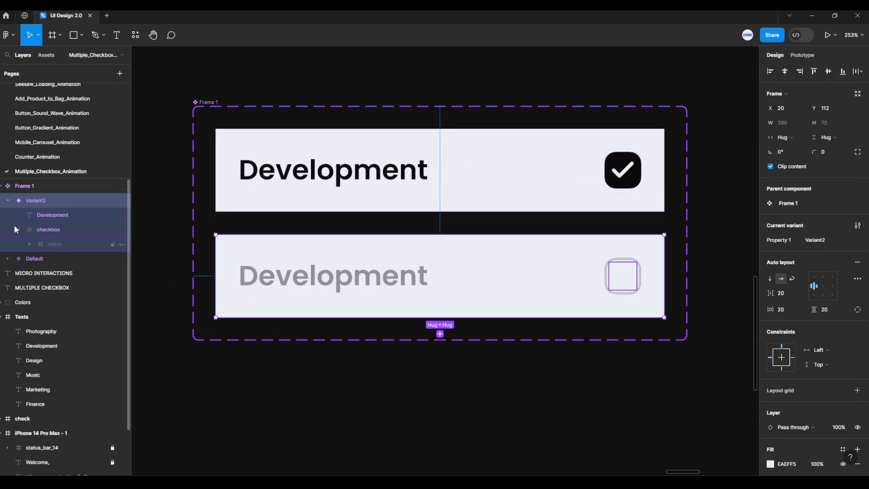
left_click(7, 200)
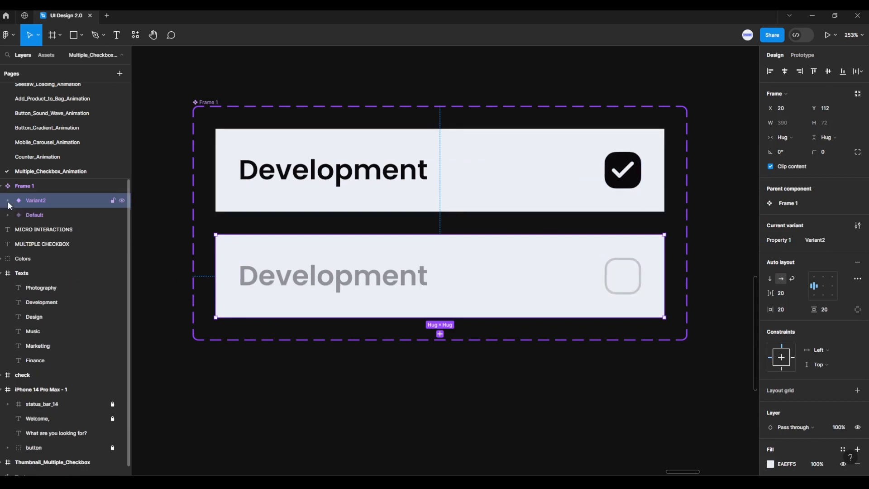
right_click(38, 200)
left_click(51, 207)
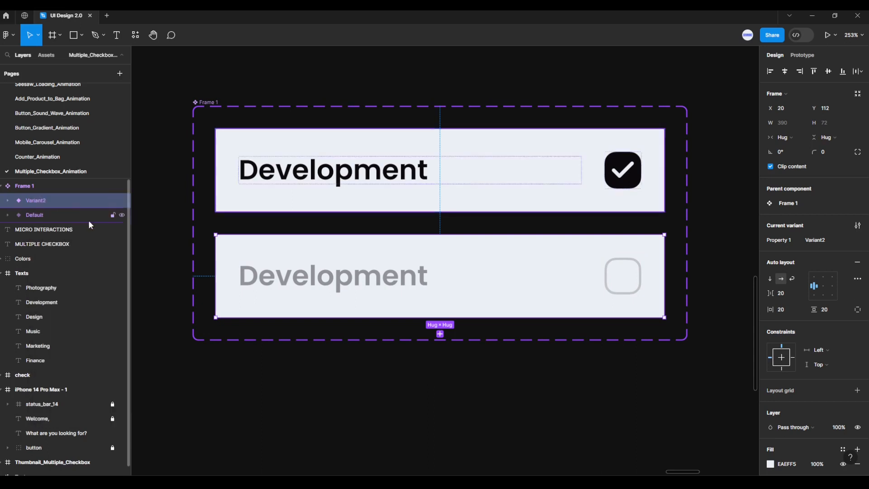
scroll(549, 343, "down", 5)
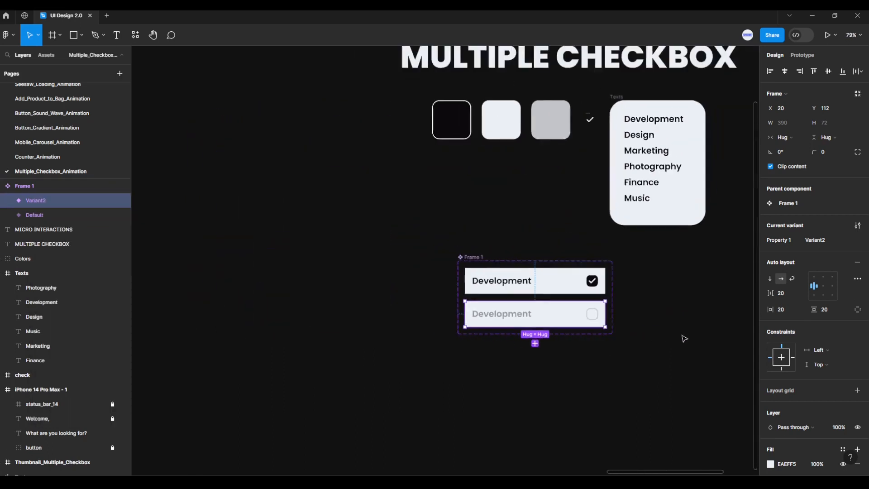
scroll(685, 339, "right", 8)
scroll(514, 272, "up", 2)
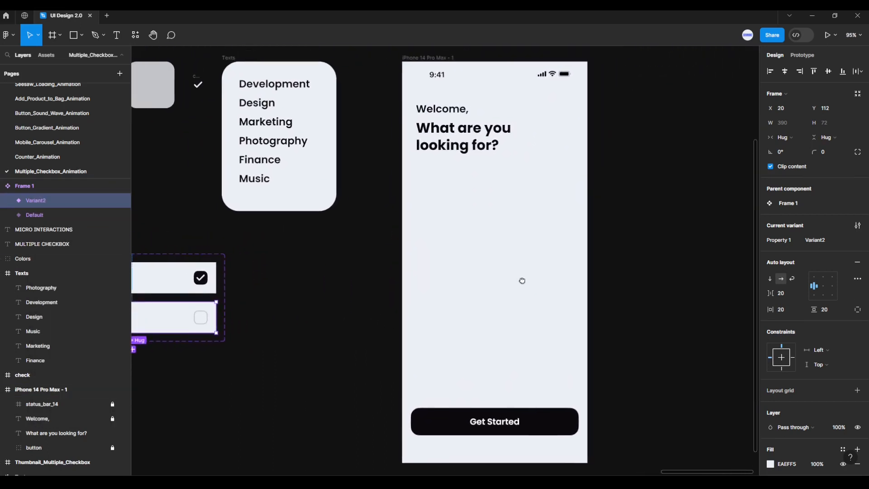
left_click_drag(522, 281, 519, 279)
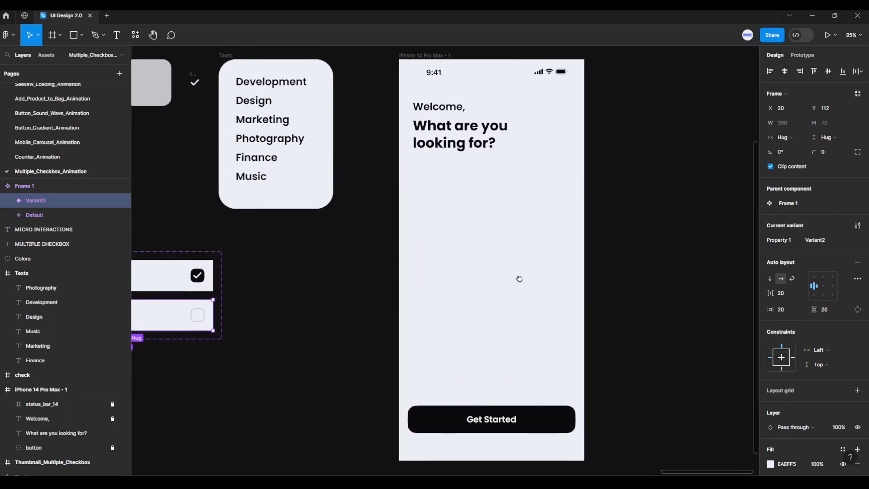
left_click(437, 59)
key("ctrl+v")
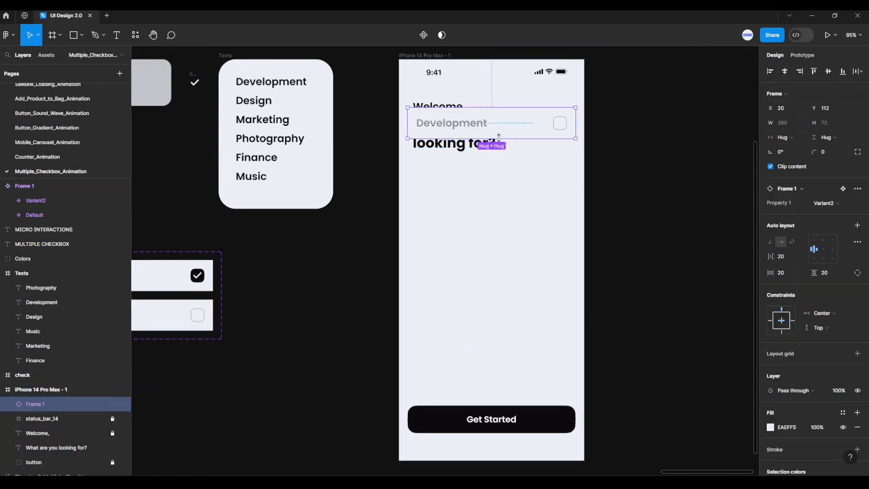
Move the checkbox row below the heading to Y 254 and place a duplicate about 22 px beneath it
left_click_drag(502, 132, 501, 186)
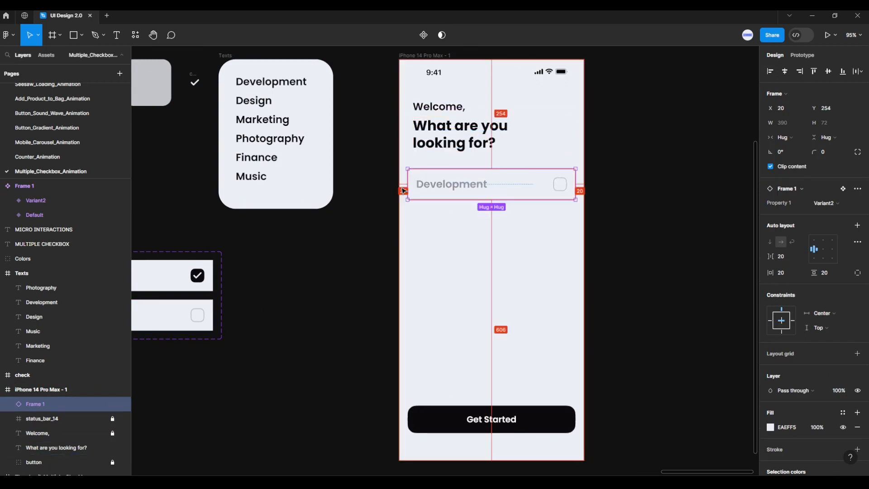
left_click_drag(439, 203, 444, 227)
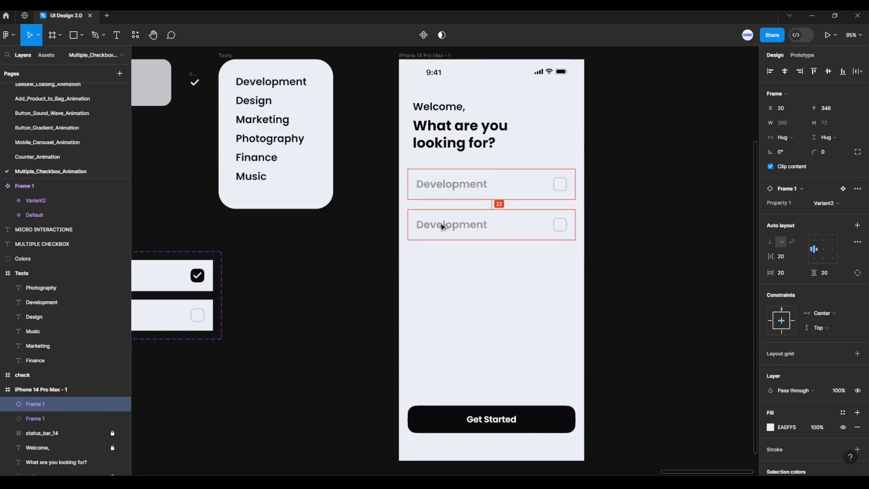
Nudge the duplicated row up to Y 330, then repeat the duplication at the same spacing down to six rows
key("Up")
key("Up")
key("Up")
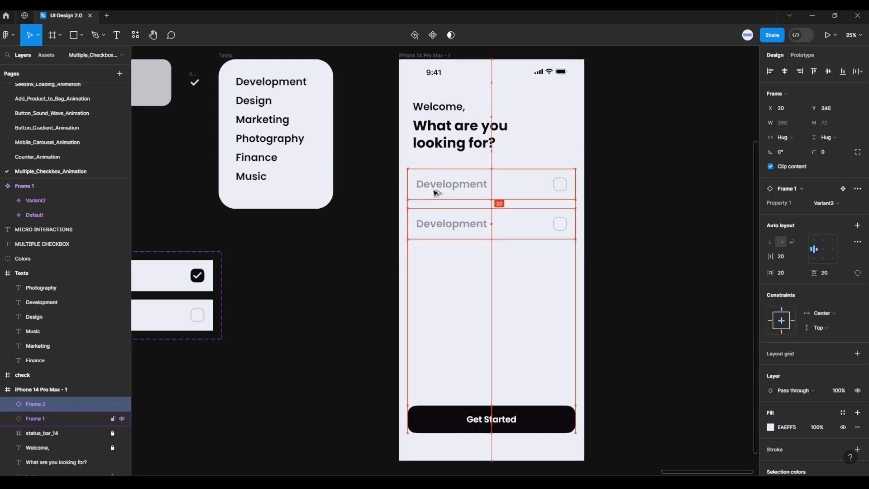
key("Up")
key("Up")
key("Up")
key("Up")
key("Up")
key("Up")
key("Up")
key("Up")
key("Up")
key("Up")
key("Up")
key("Up")
key("Up")
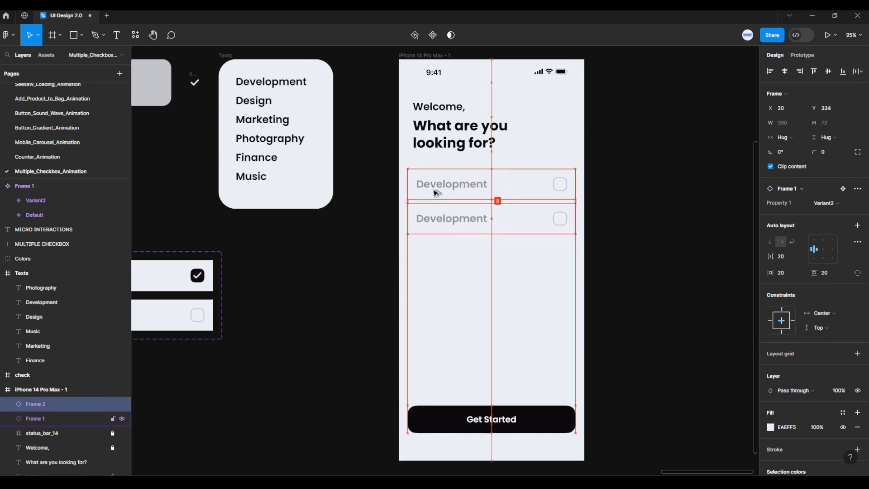
key("Up")
key("Up")
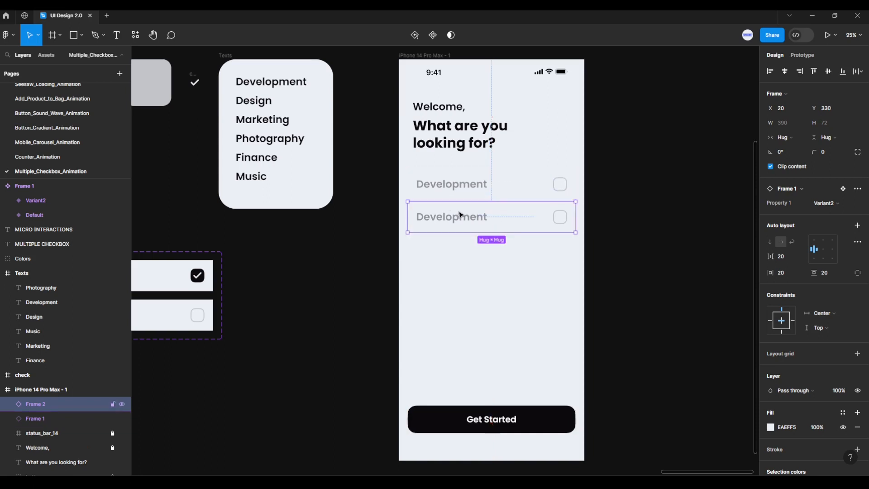
left_click_drag(462, 217, 463, 349)
Relabel the second checkbox row as Design and the third as Marketing
double_click(435, 219)
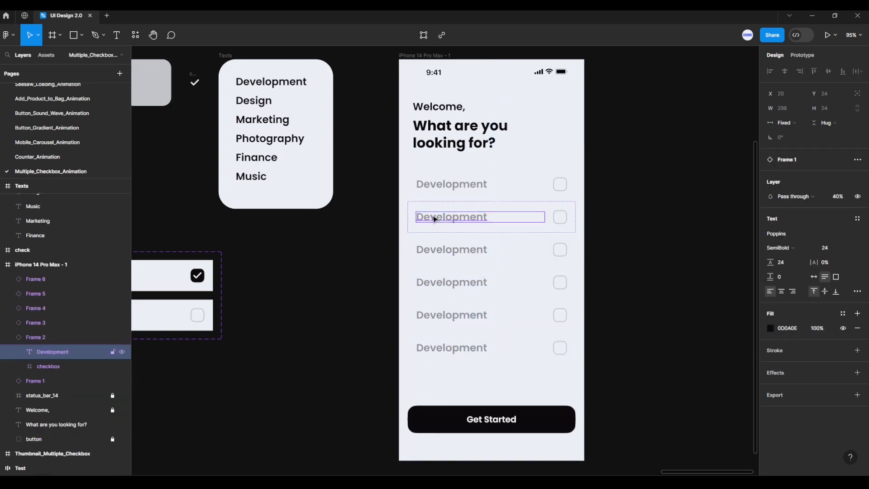
double_click(435, 219)
type("Design")
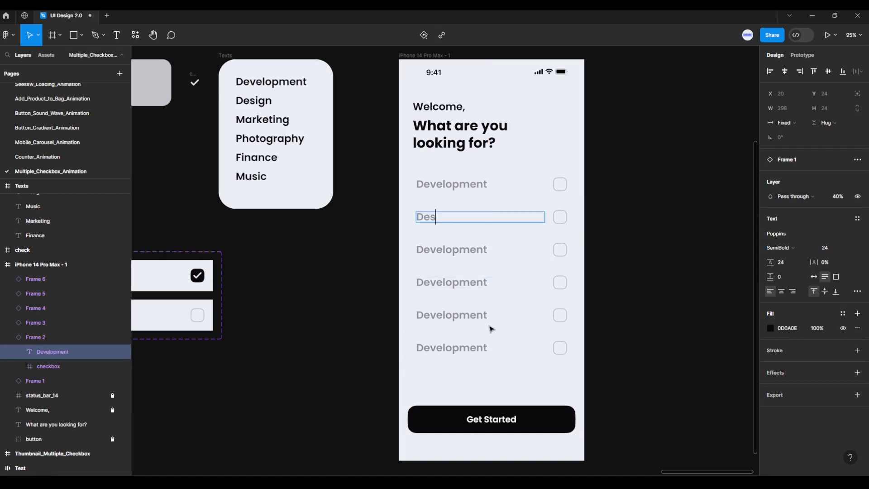
double_click(452, 252)
double_click(452, 251)
type("Mar")
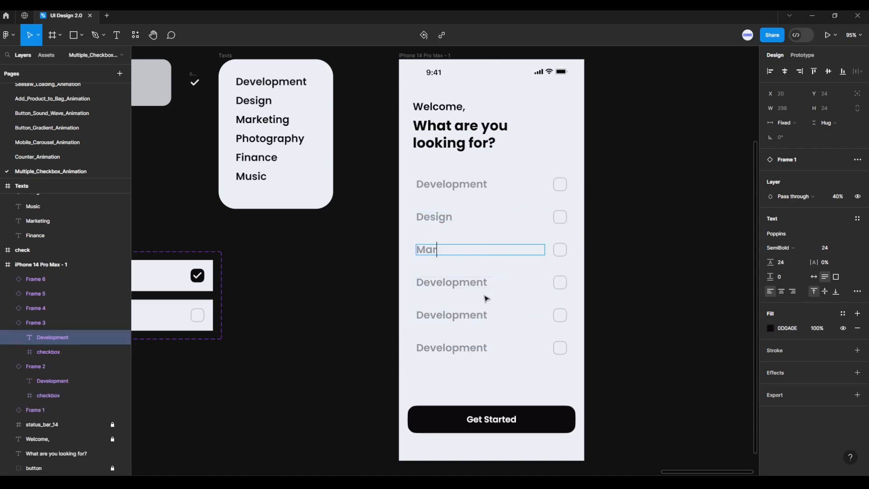
type("keting")
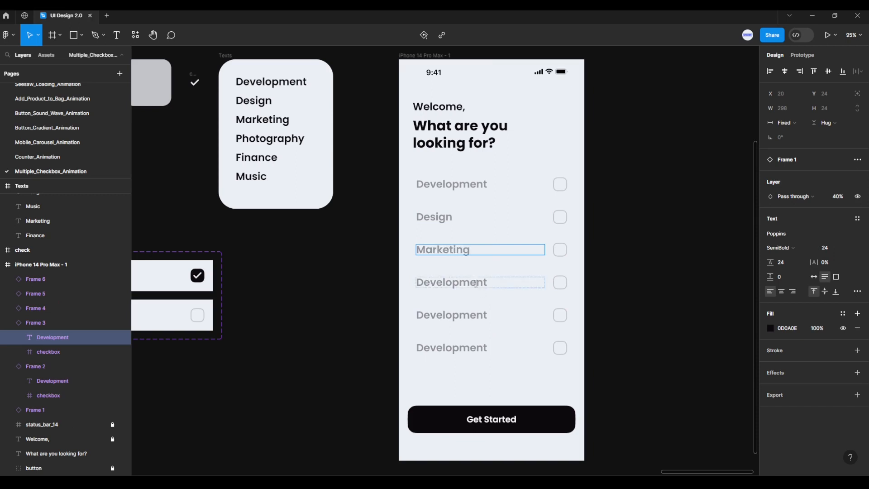
Relabel the fourth checkbox row as Photography and the fifth as Finance
double_click(478, 284)
type("Photogra")
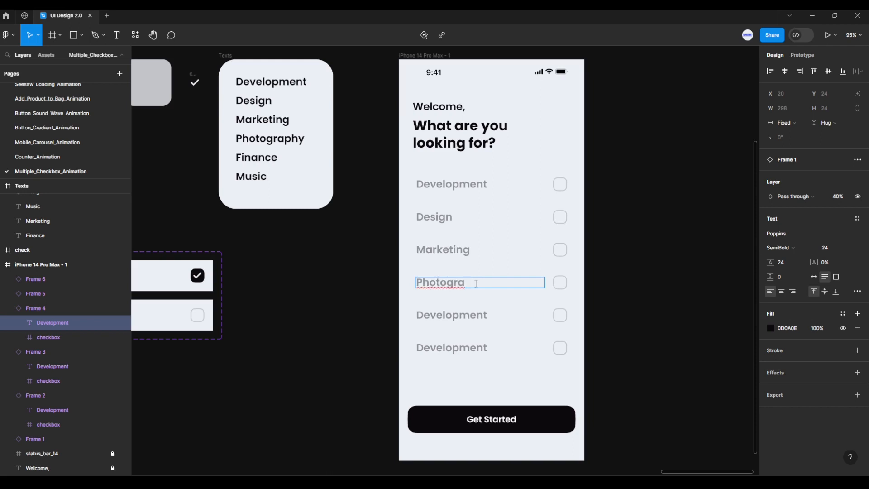
type("phy")
double_click(471, 316)
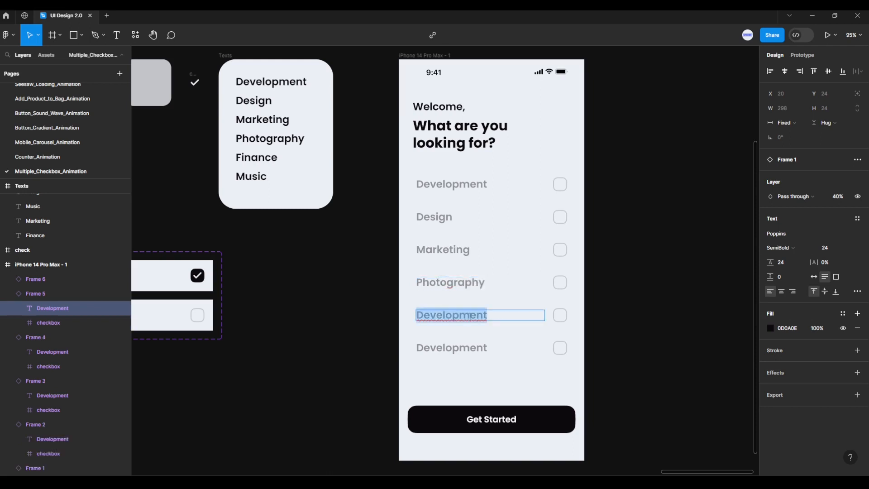
type("Finance")
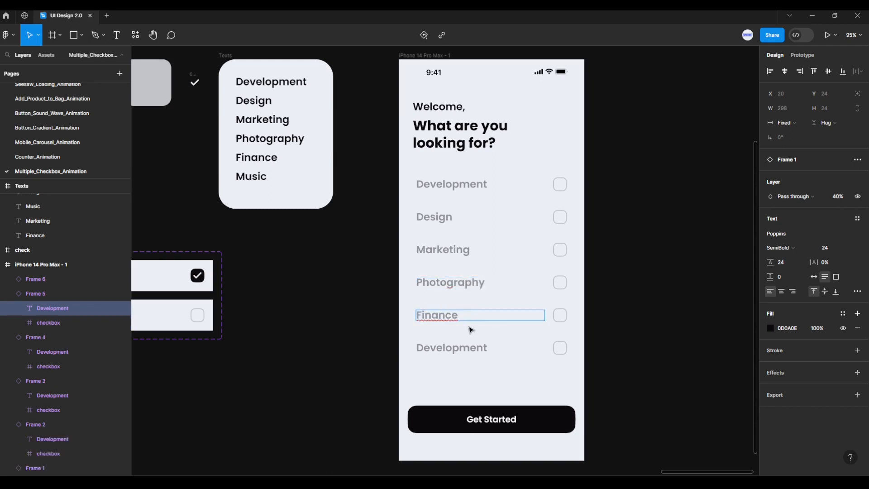
Relabel the sixth checkbox row as Music
double_click(454, 348)
double_click(455, 347)
type("M")
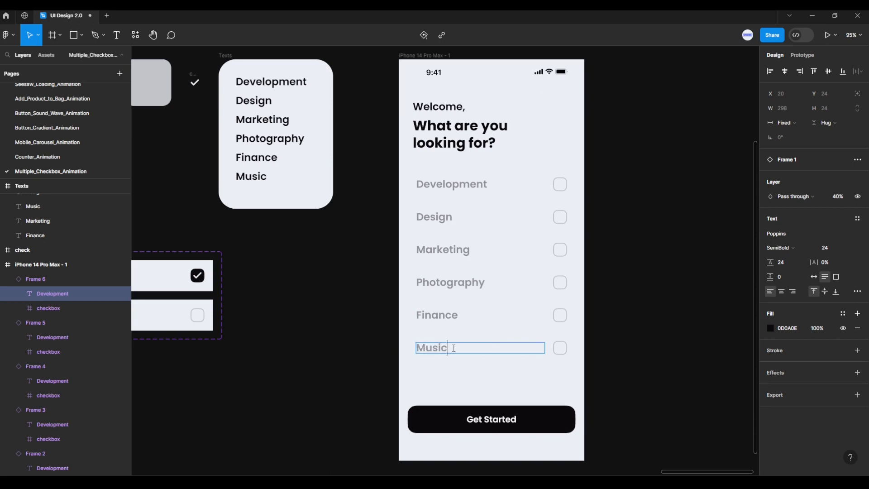
type("usic")
Present the iPhone 14 Pro Max - 1 frame as a running prototype
scroll(623, 324, "down", 2)
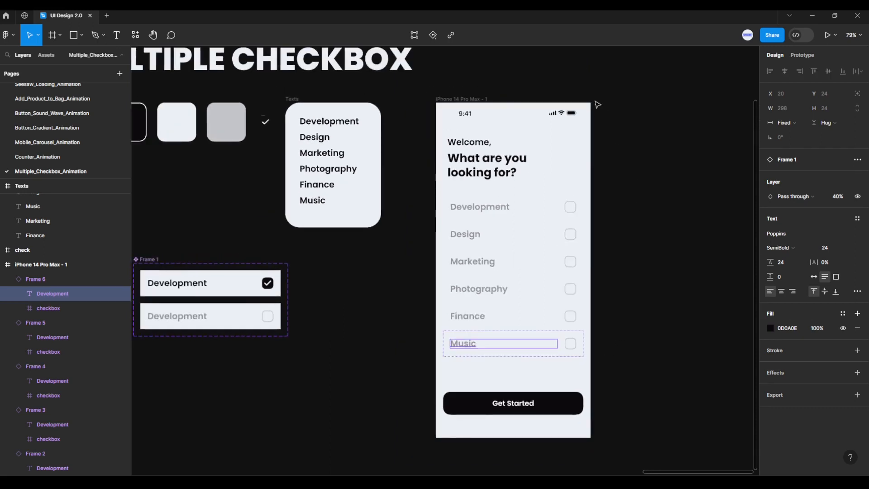
left_click(470, 99)
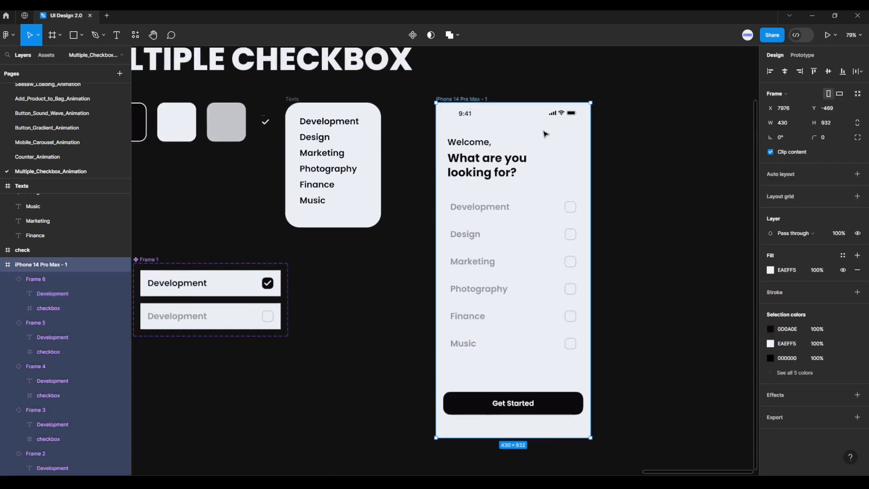
left_click(830, 40)
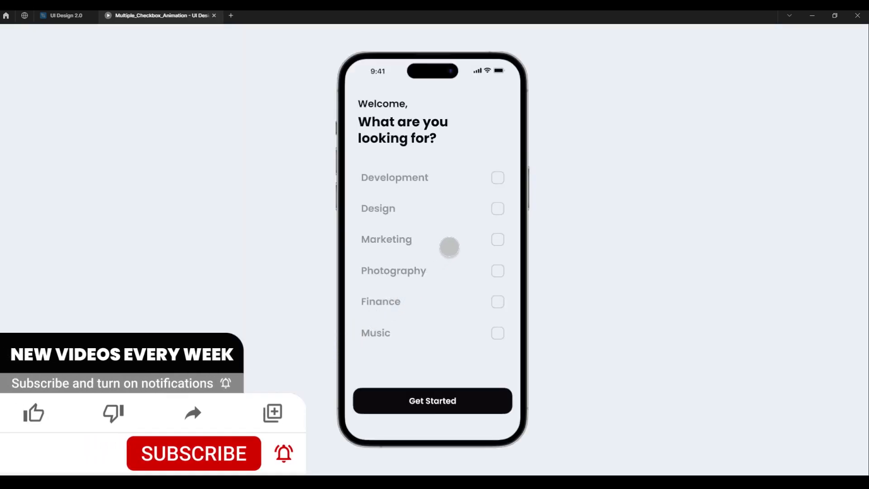
Test the prototype by checking Development, Design and Photography, toggling Music on and off, and unchecking Photography
left_click(498, 177)
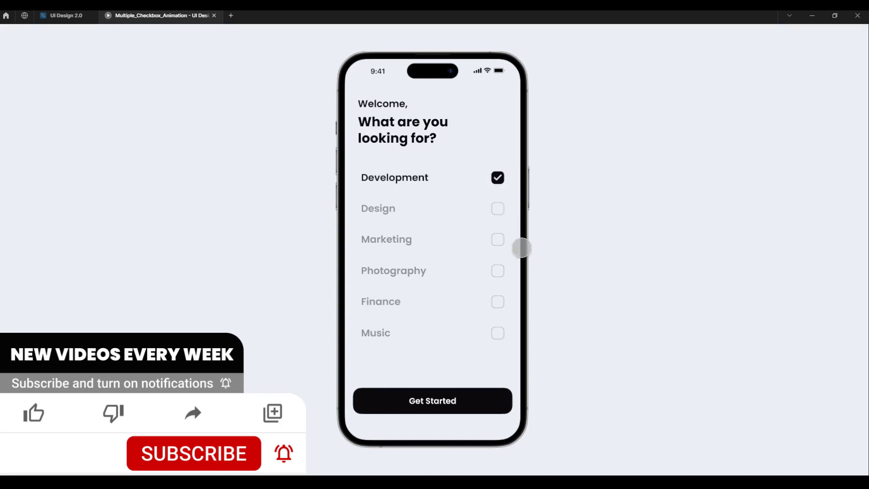
left_click(497, 209)
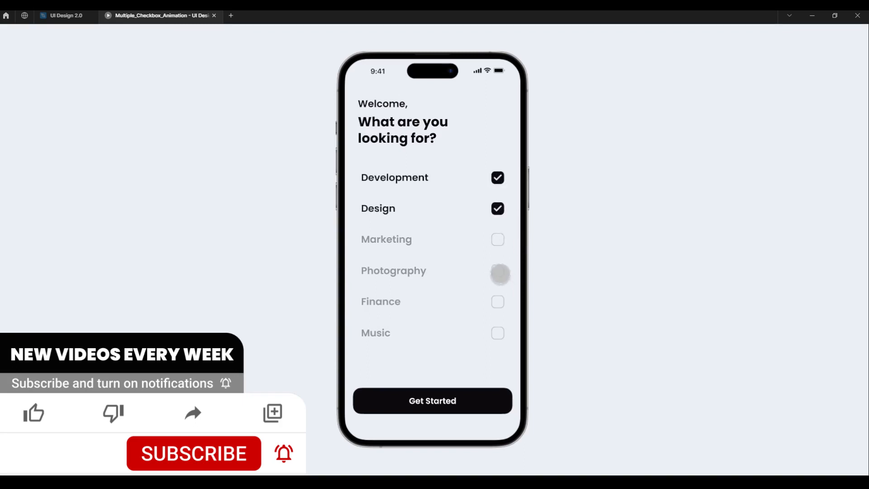
left_click(497, 271)
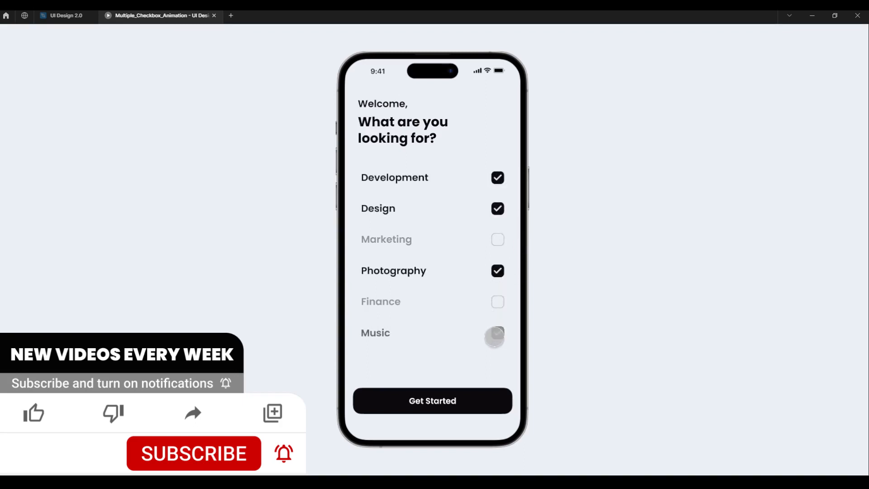
left_click(497, 333)
left_click(498, 333)
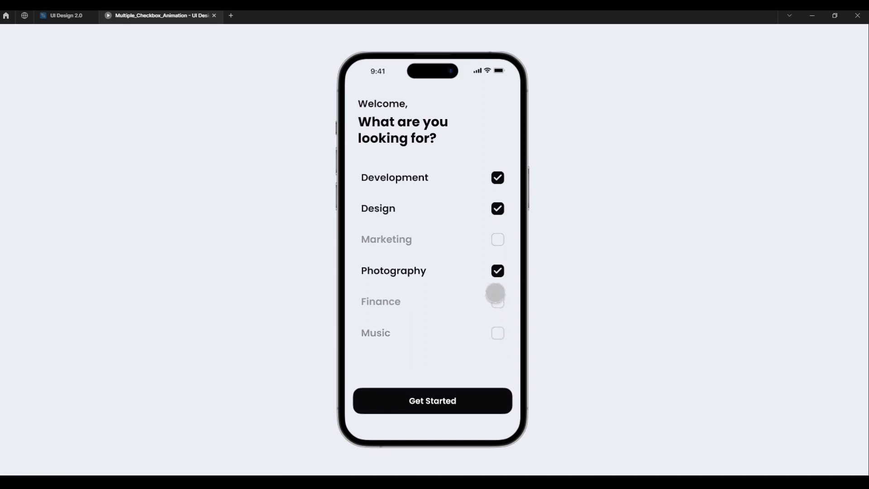
left_click(498, 270)
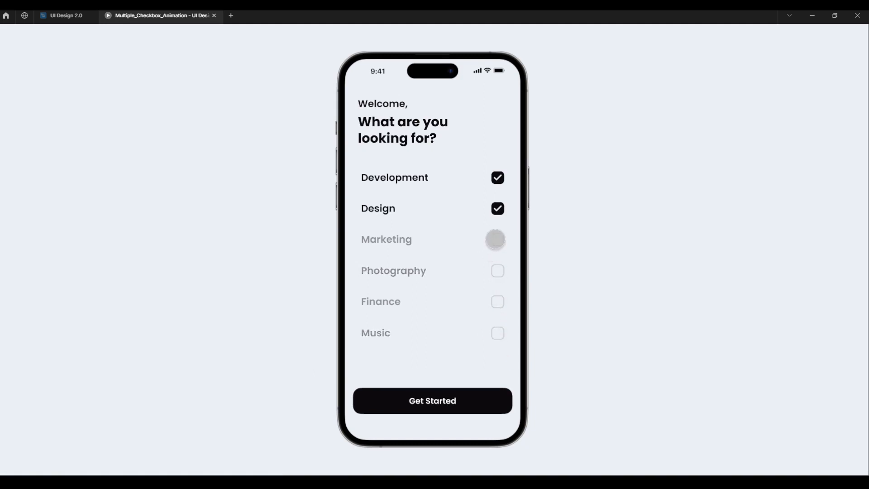
Test switching selections by checking Marketing, unchecking Design, and toggling Development off and on
left_click(496, 240)
left_click(495, 210)
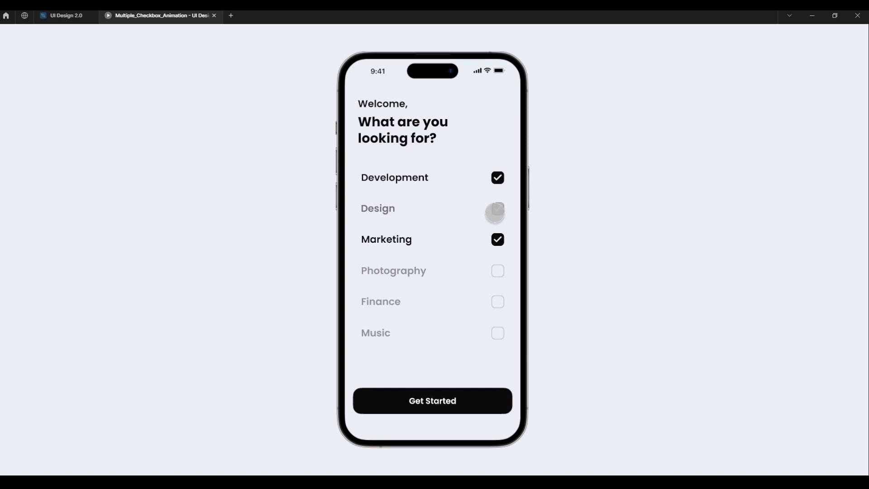
left_click(498, 178)
left_click(498, 178)
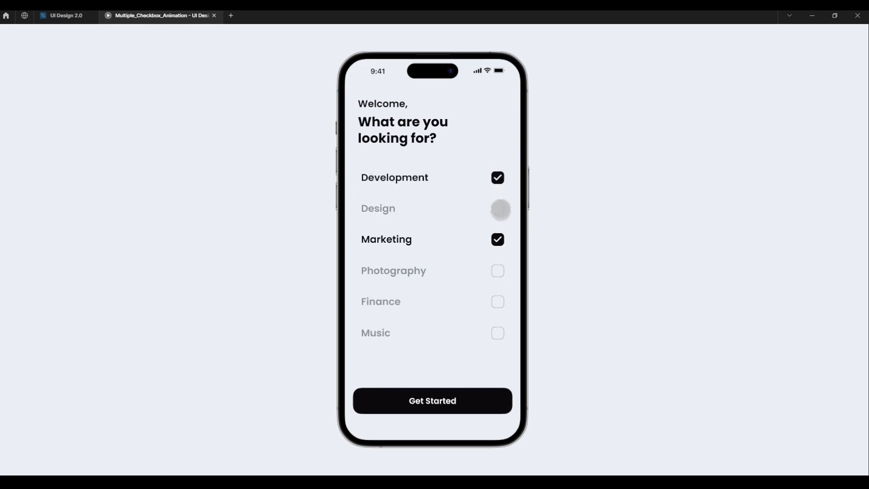
Check the Design, Photography, Finance and Music options in the prototype to test their animation
left_click(497, 209)
left_click(499, 272)
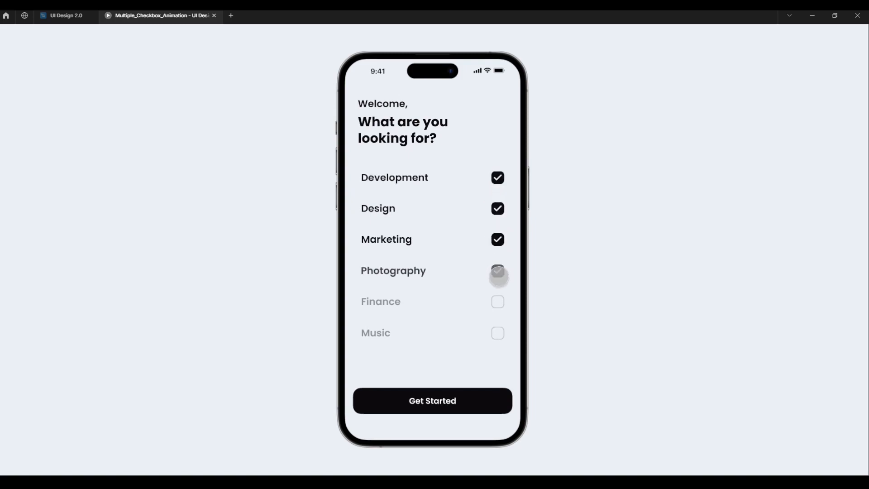
left_click(499, 301)
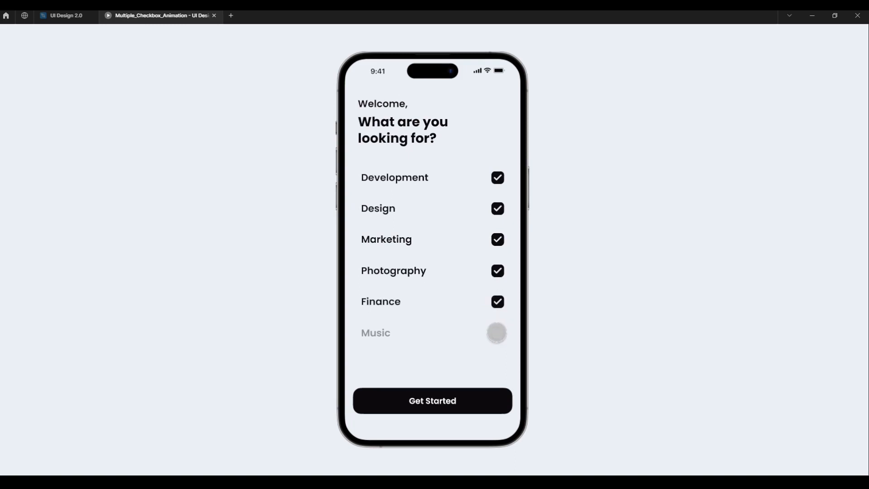
left_click(497, 333)
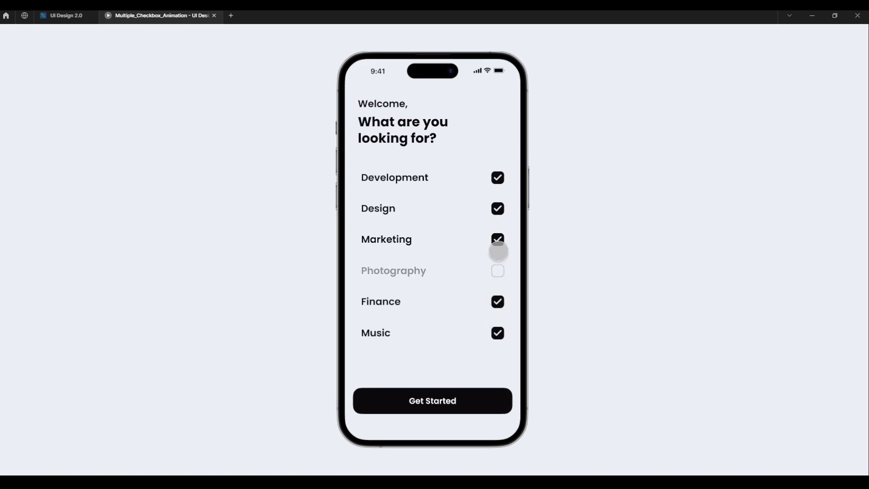